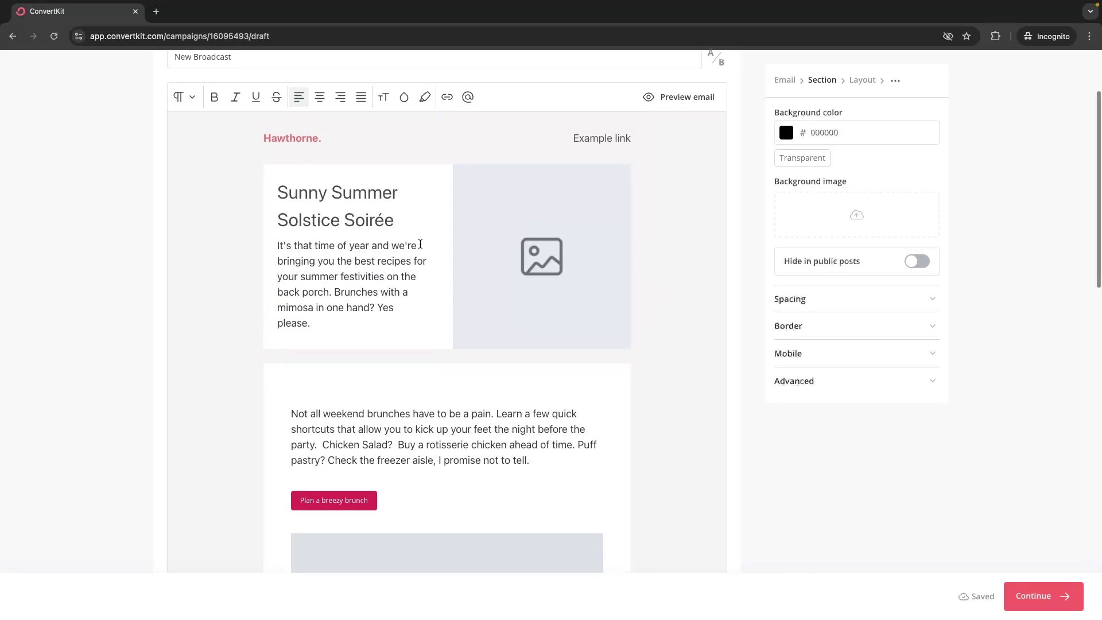
Step: Show ConvertKit prices billed monthly and compare the Mailchimp and MailerLite pricing pages
double_click(369, 218)
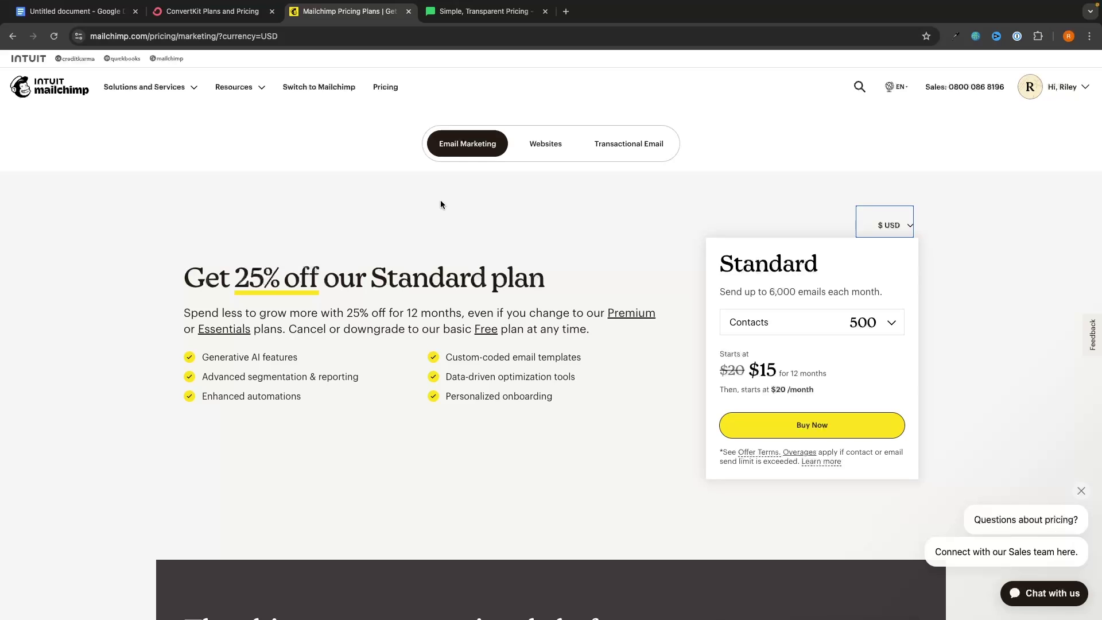
key(ctrl+Tab)
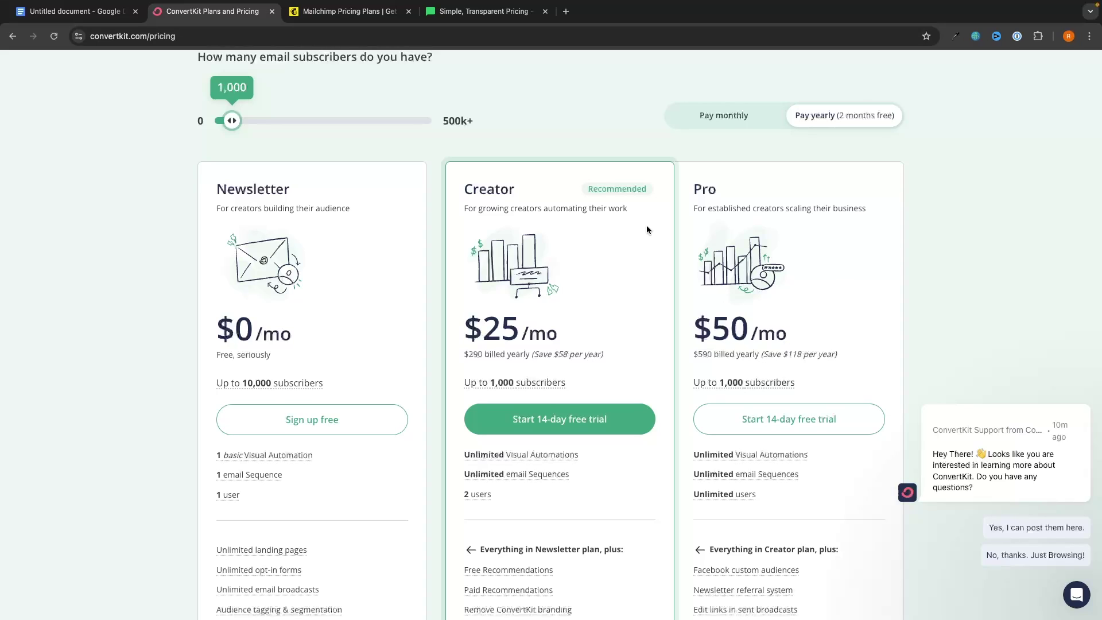
click(720, 116)
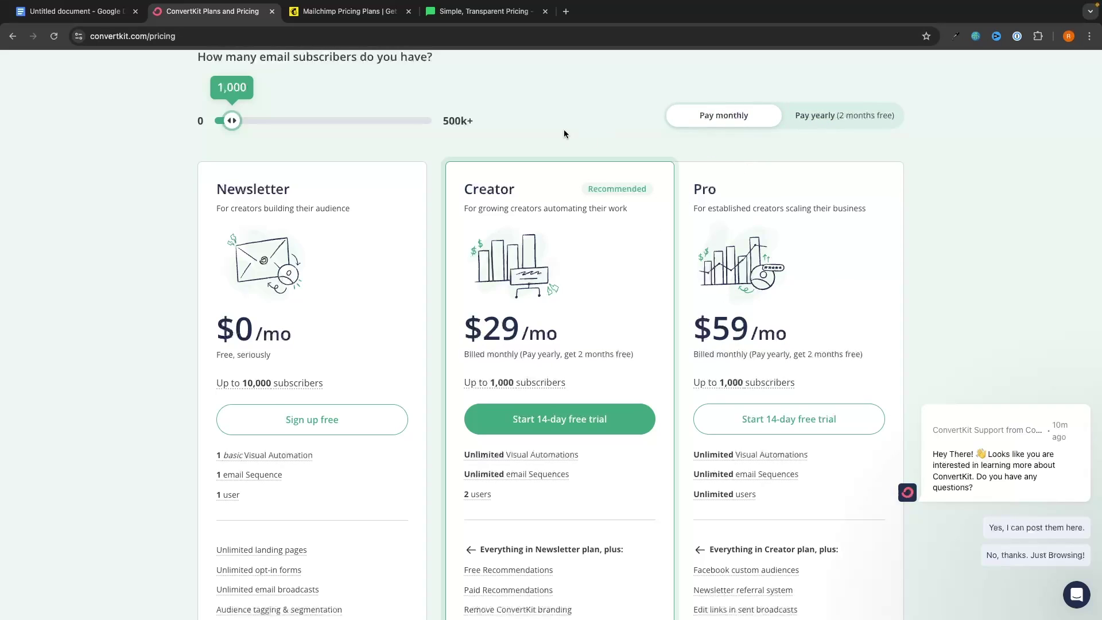
click(347, 12)
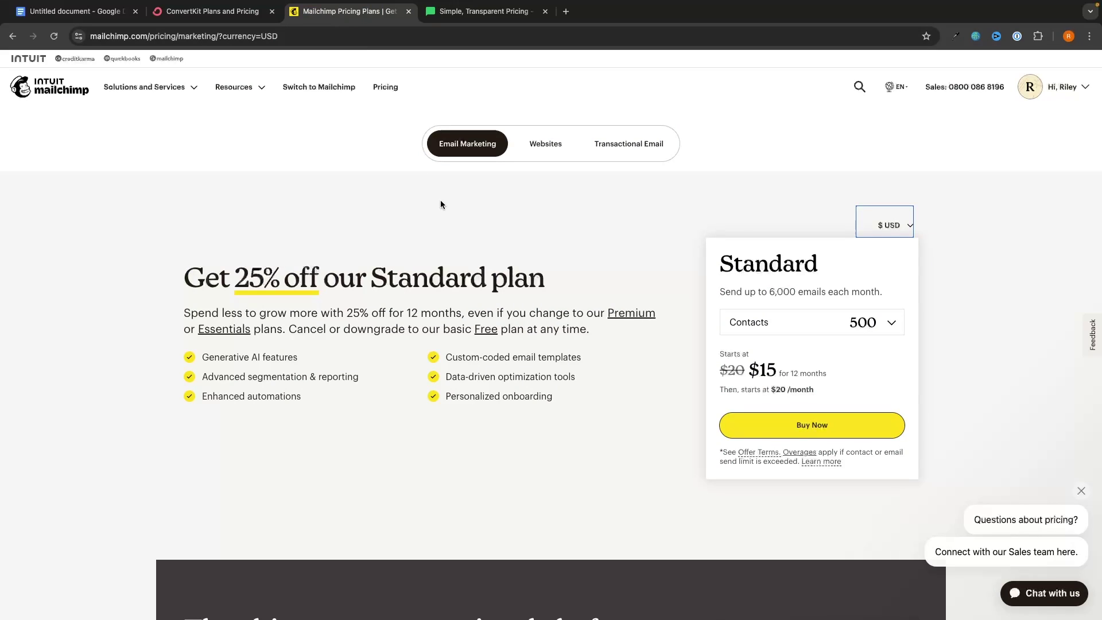
click(479, 11)
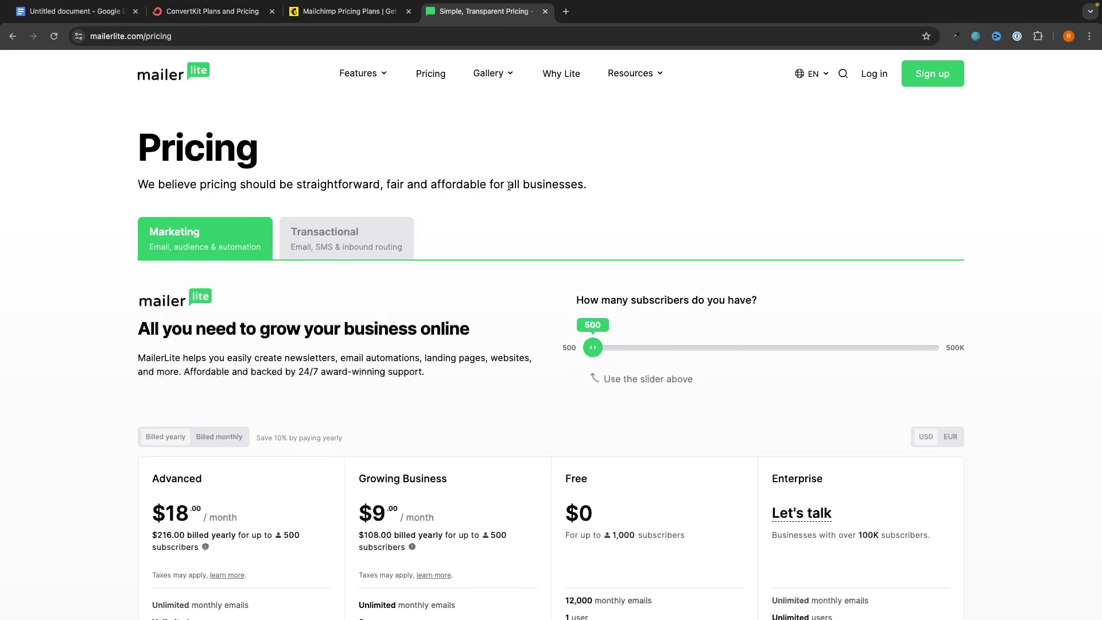
Step: Set ConvertKit's slider to 5,000 subscribers and price Mailchimp Standard for 5,000 contacts
scroll(509, 186, down, 2)
drag(593, 262, 617, 263)
key(ctrl+shift+Tab)
key(ctrl+shift+Tab)
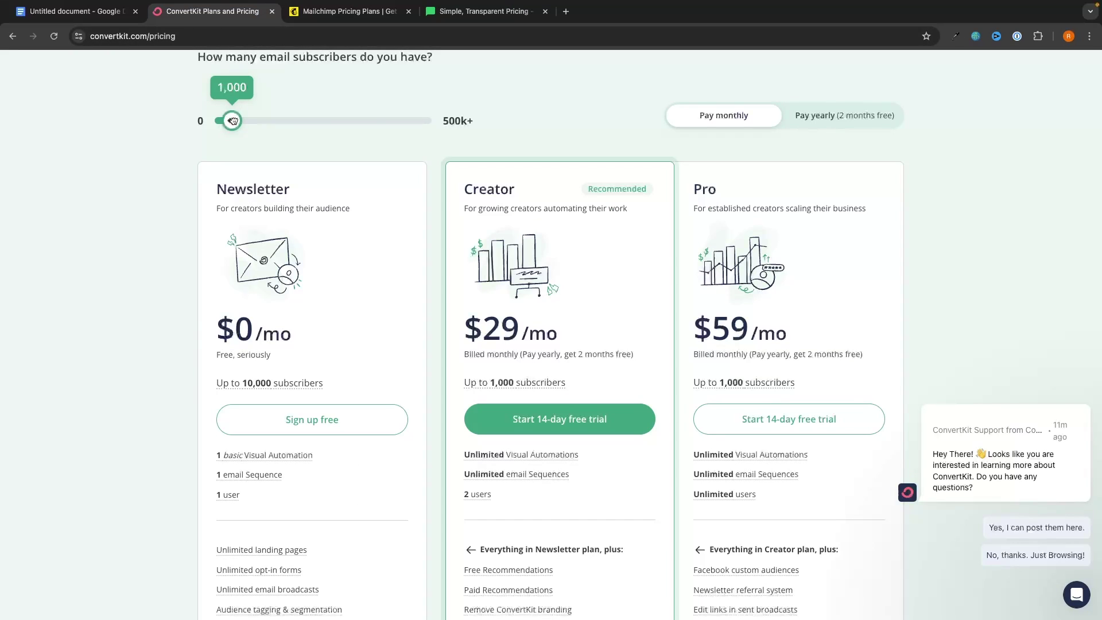
drag(232, 121, 243, 121)
key(ctrl+Tab)
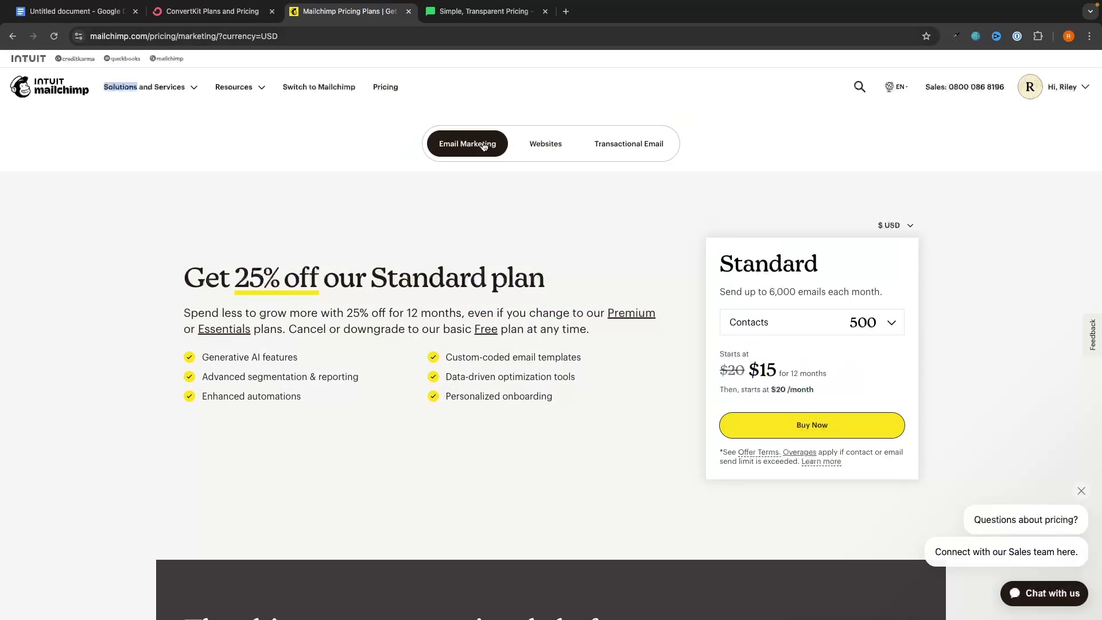
click(875, 324)
click(848, 385)
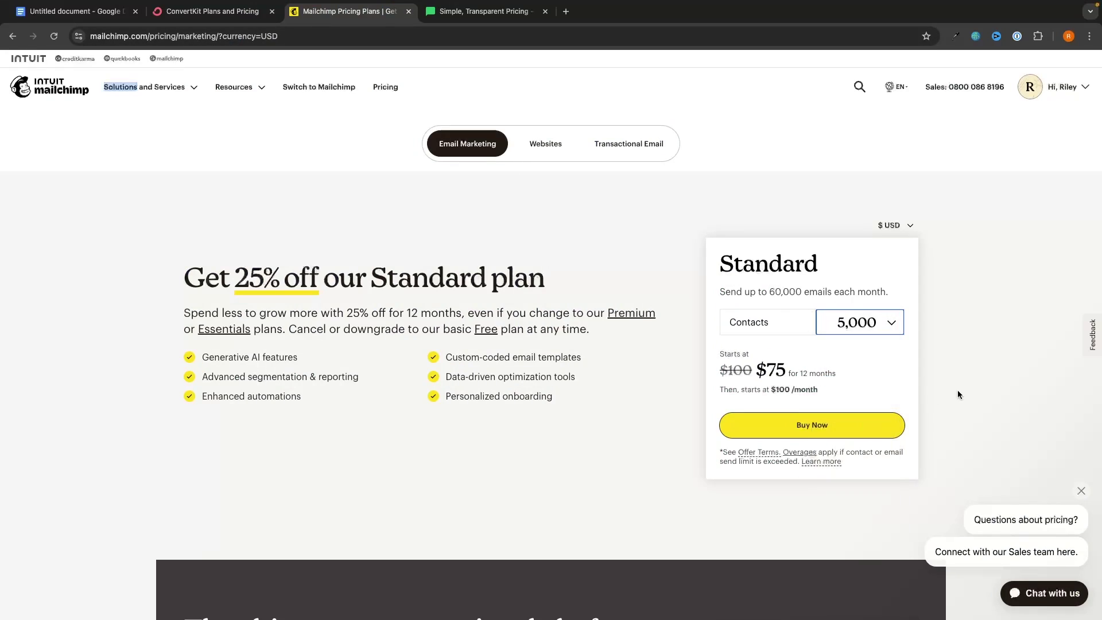
Step: Compare the 5,000-subscriber prices across the ConvertKit, Mailchimp and MailerLite tabs
click(214, 12)
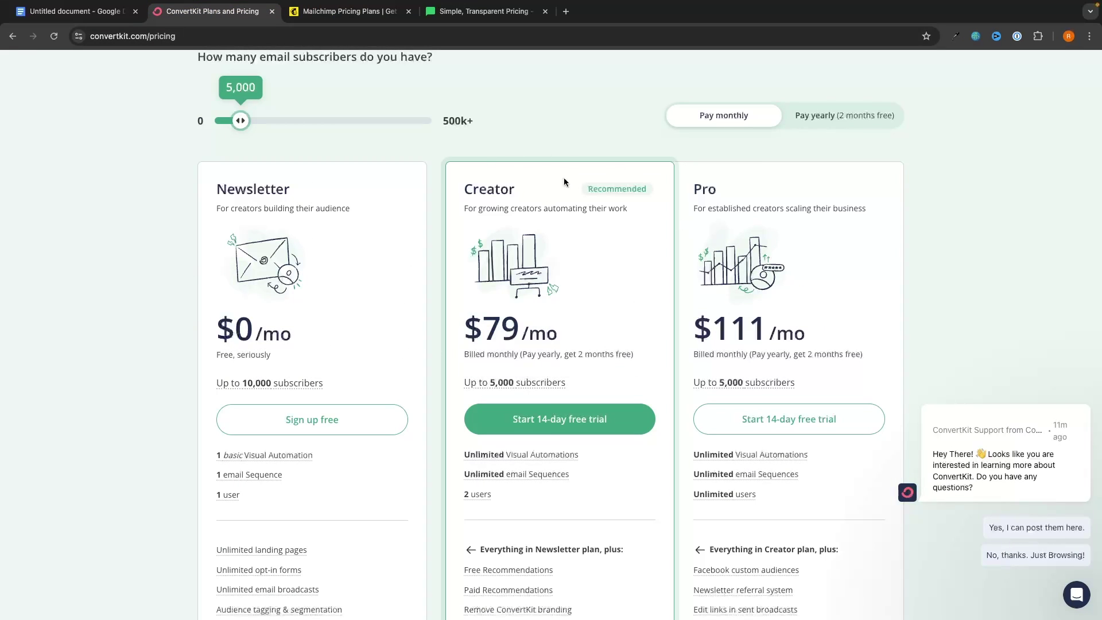
click(347, 11)
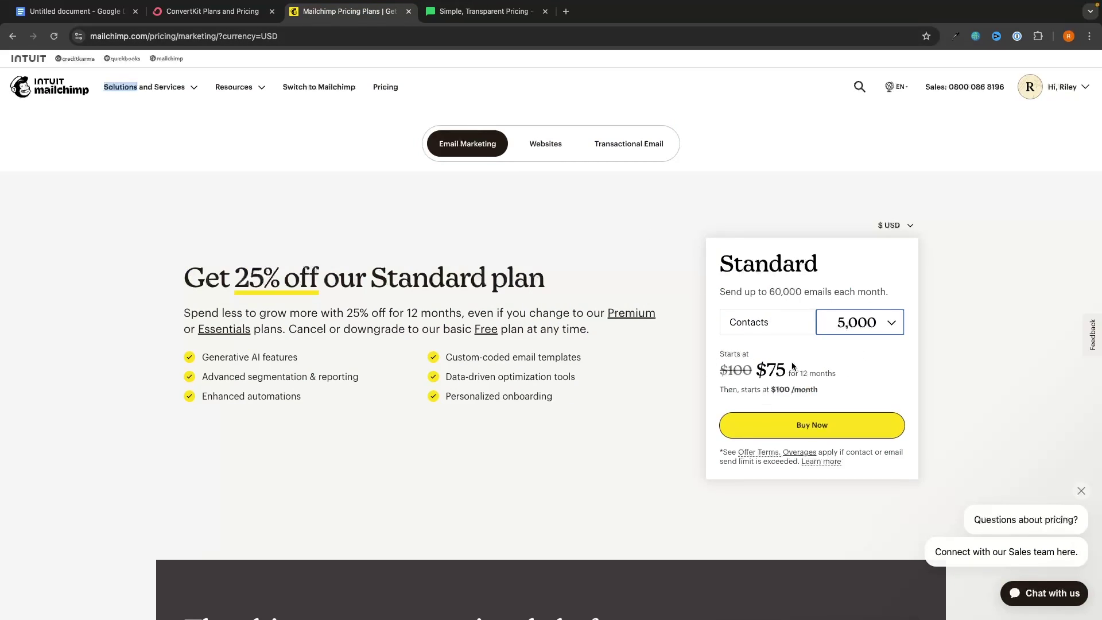
click(488, 12)
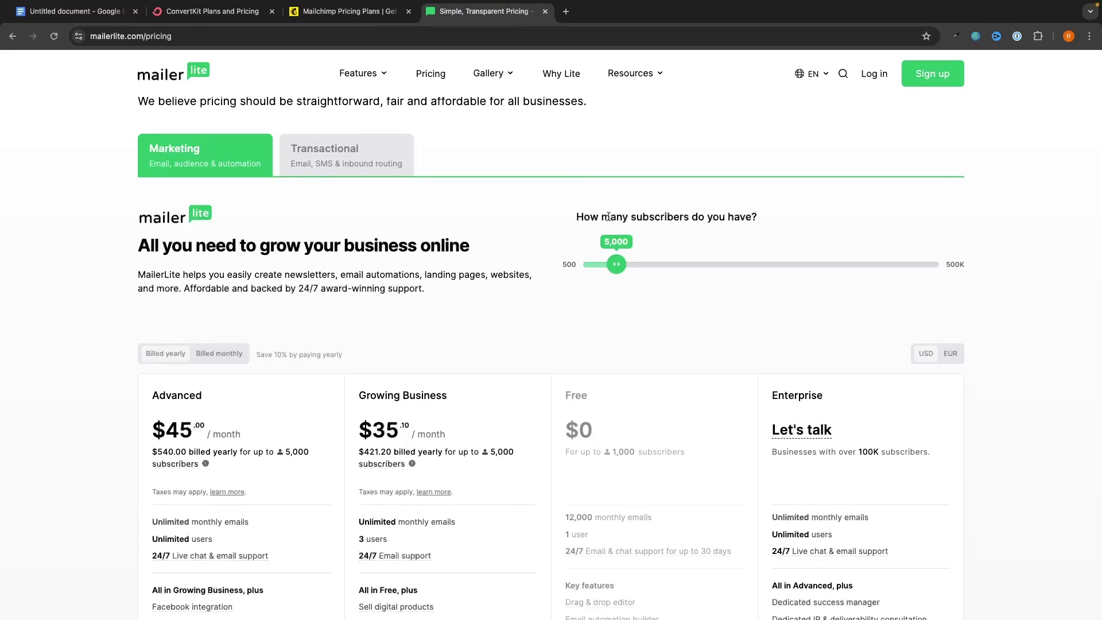
scroll(619, 328, down, 2)
scroll(619, 331, down, 1)
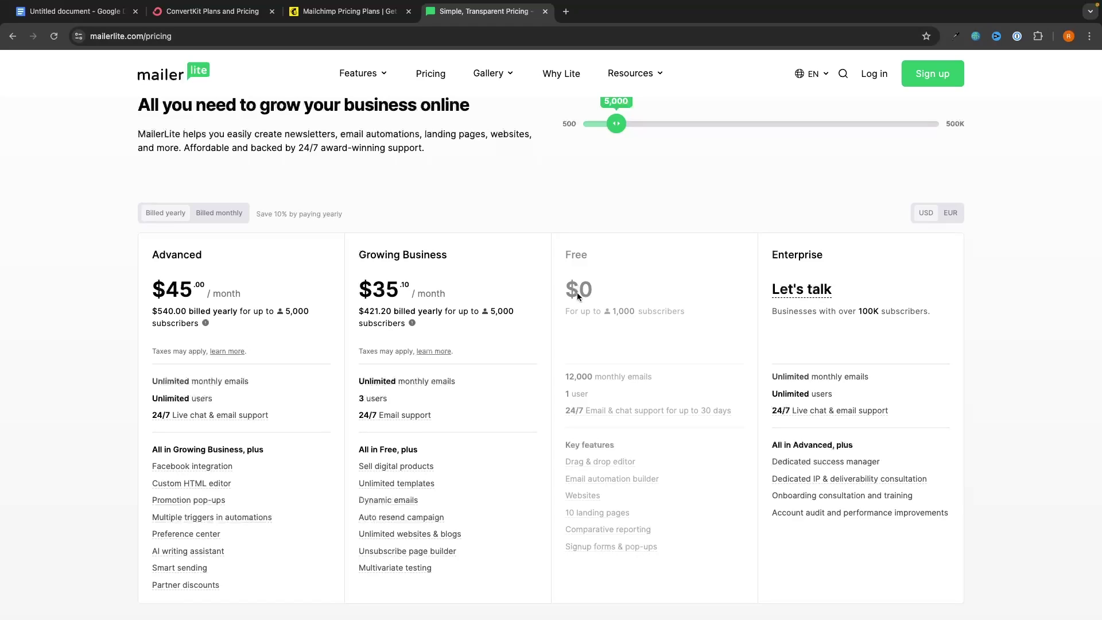
click(198, 17)
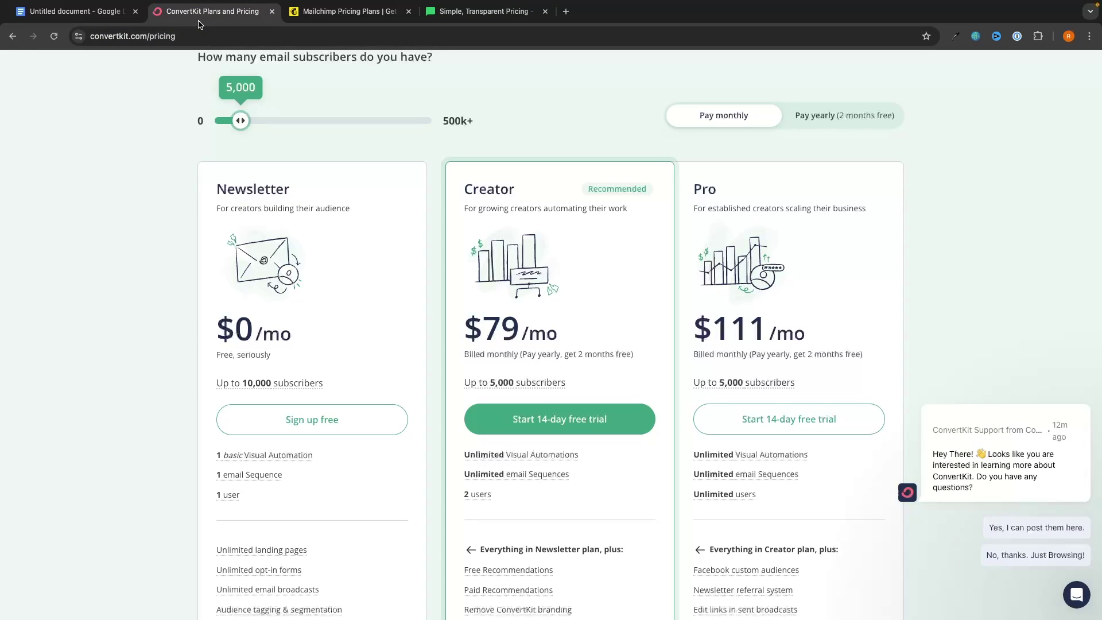
click(343, 12)
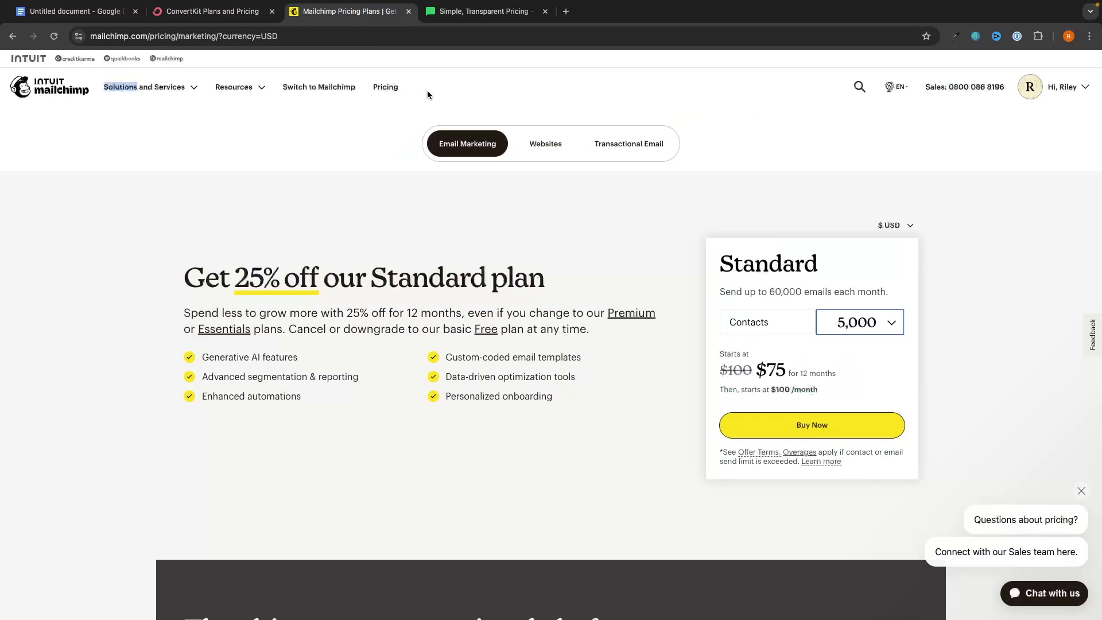
click(493, 13)
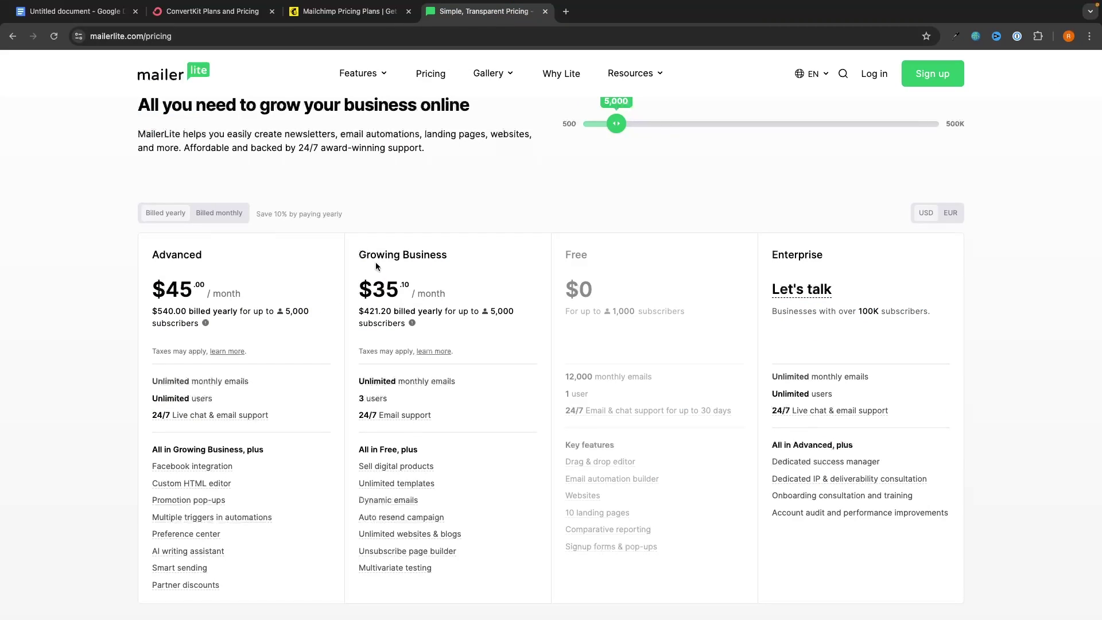
scroll(405, 310, down, 1)
click(232, 23)
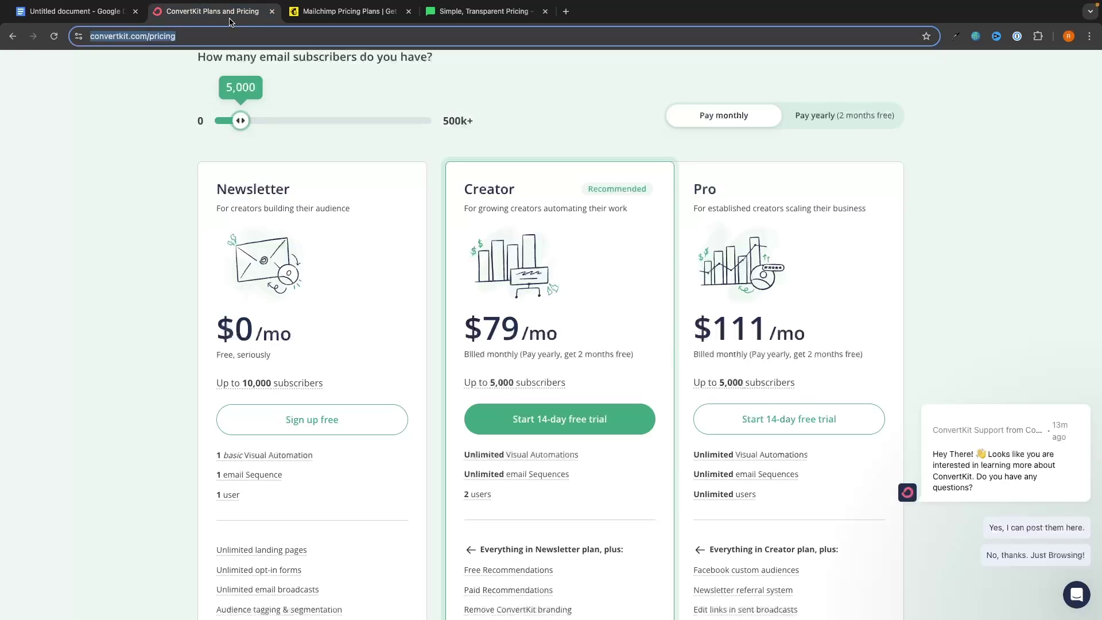
click(506, 98)
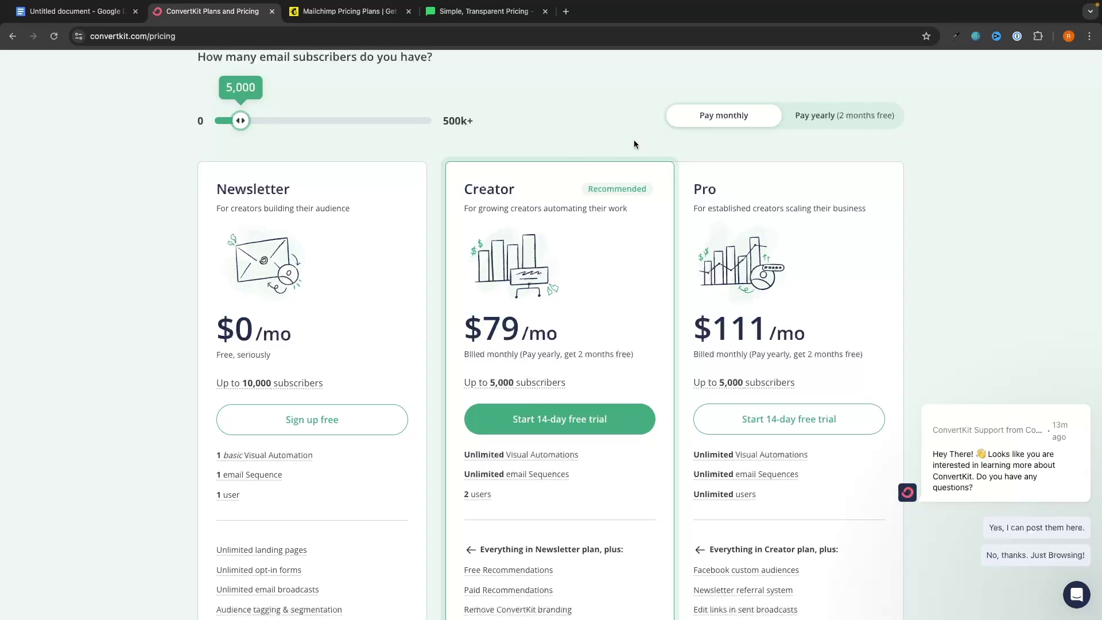
scroll(633, 139, down, 1)
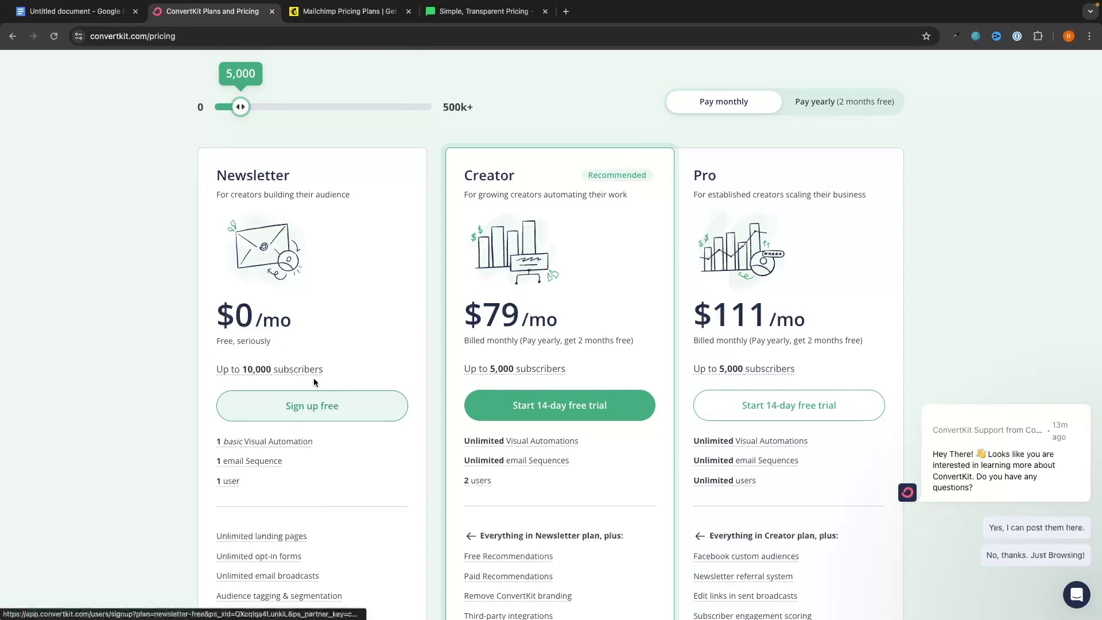
click(485, 11)
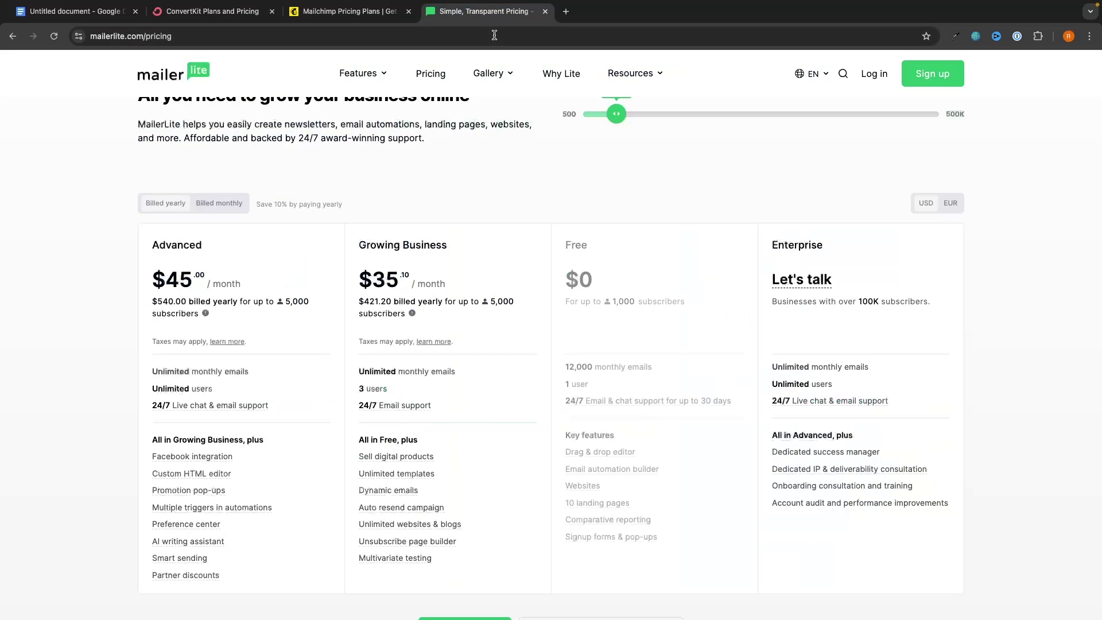
click(347, 11)
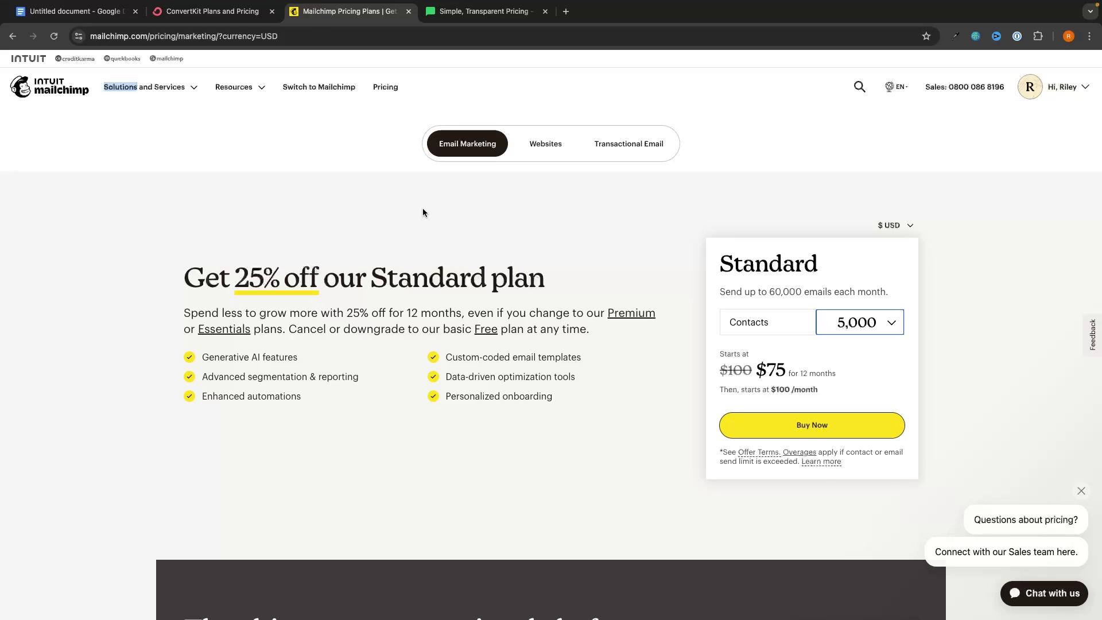
Step: Open Grow > Recommendations and read through the Creator Network setup page
key(ctrl+shift+Tab)
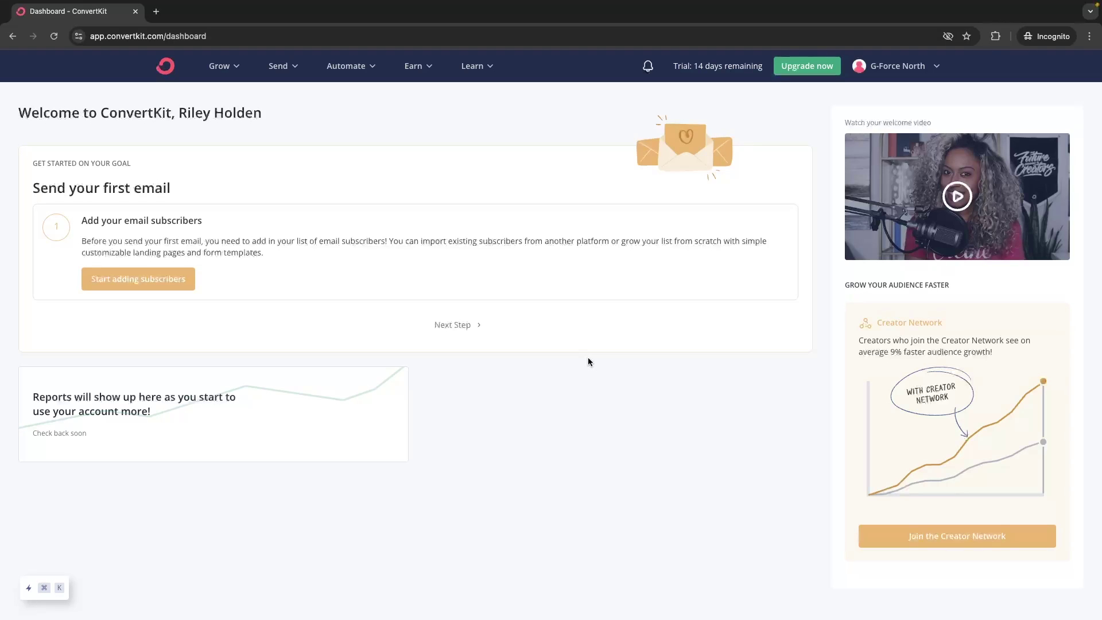
click(227, 66)
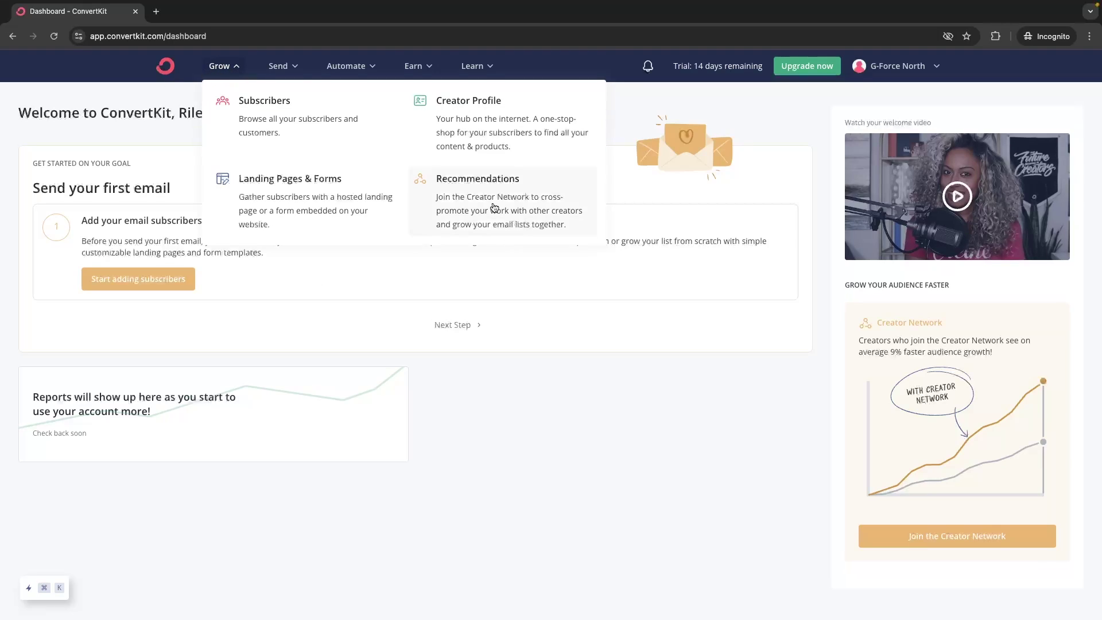
click(529, 205)
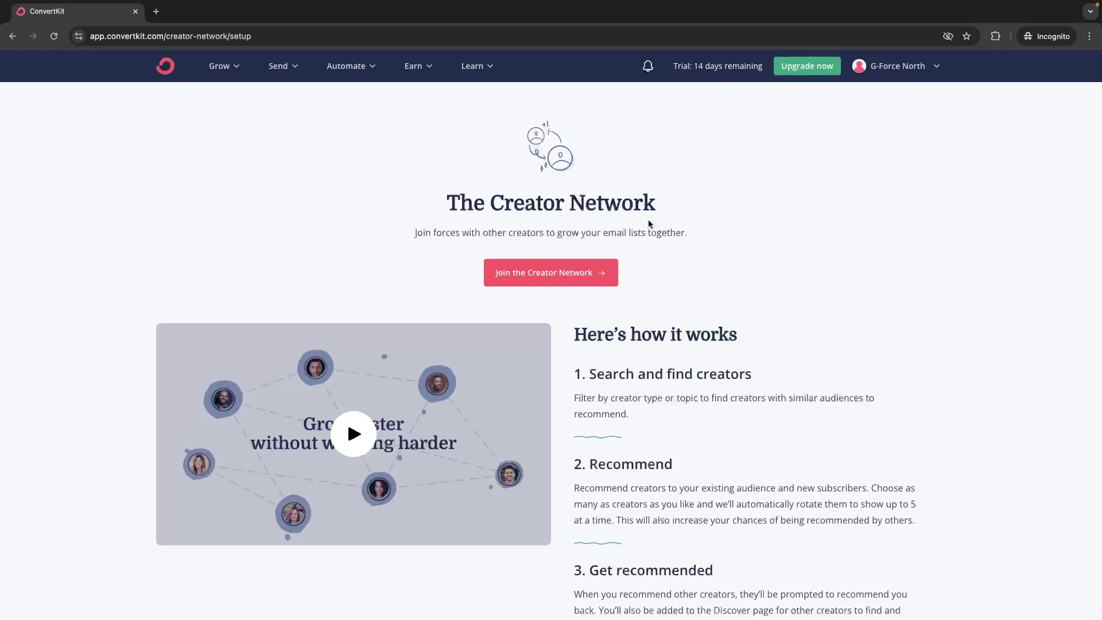
scroll(746, 222, down, 2)
scroll(747, 221, down, 1)
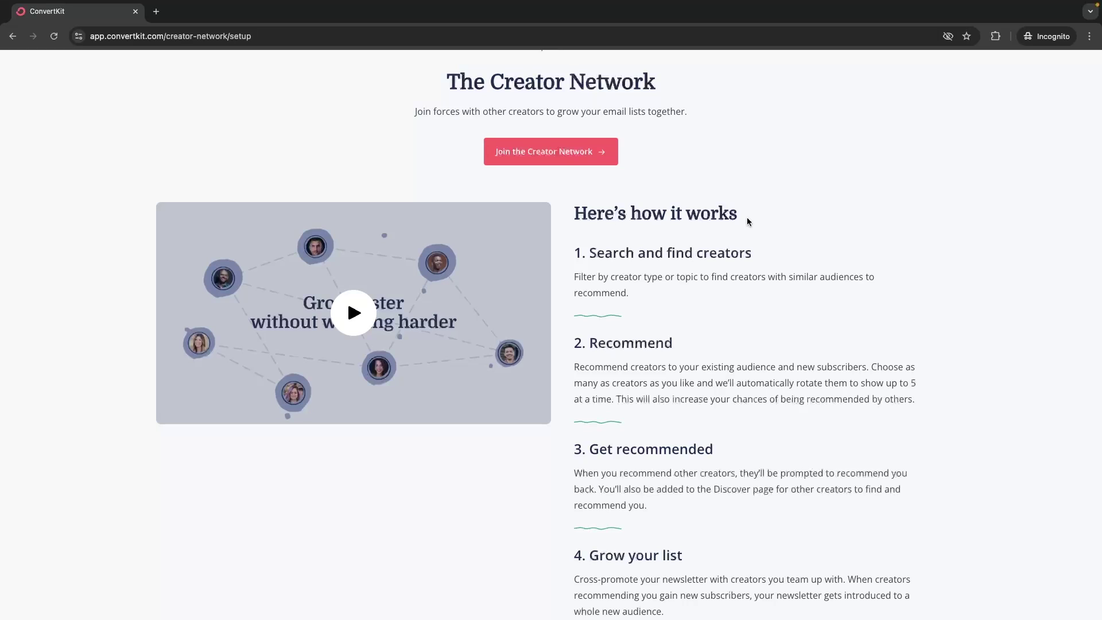
scroll(749, 221, up, 3)
drag(460, 209, 725, 209)
click(735, 204)
Step: Open the Earn > Paid Recommendations page and scroll to its calculator
click(427, 67)
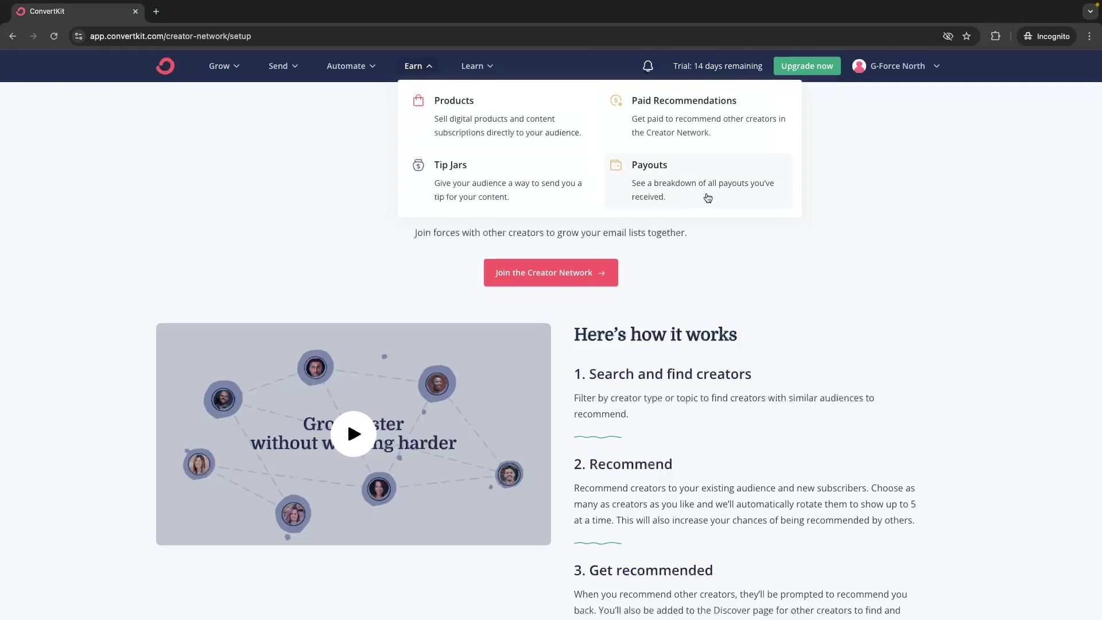
click(688, 111)
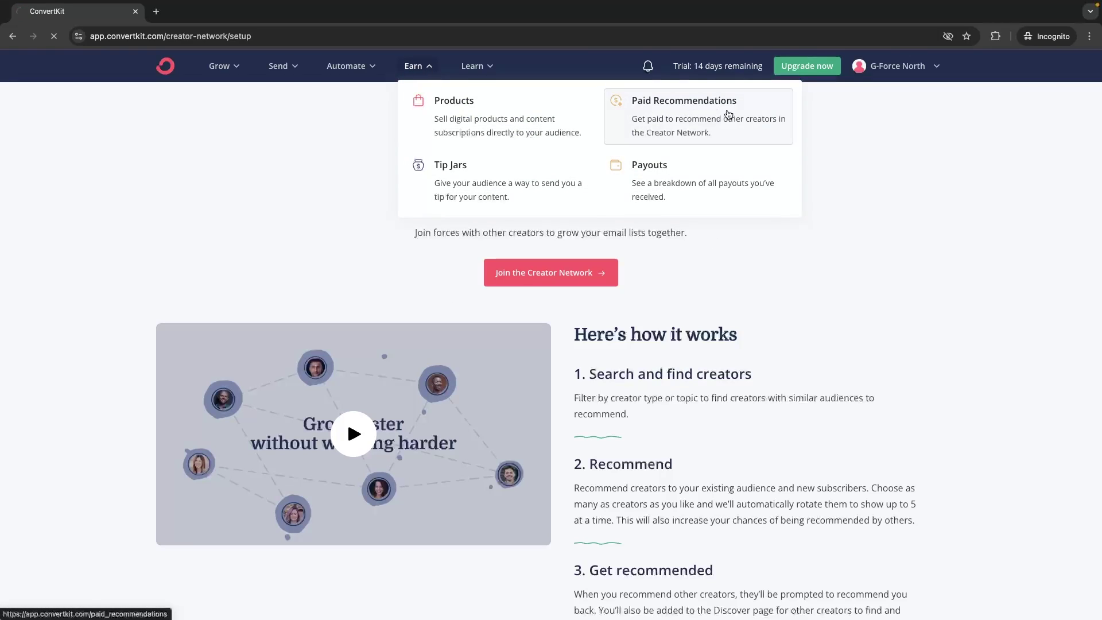
scroll(789, 141, down, 2)
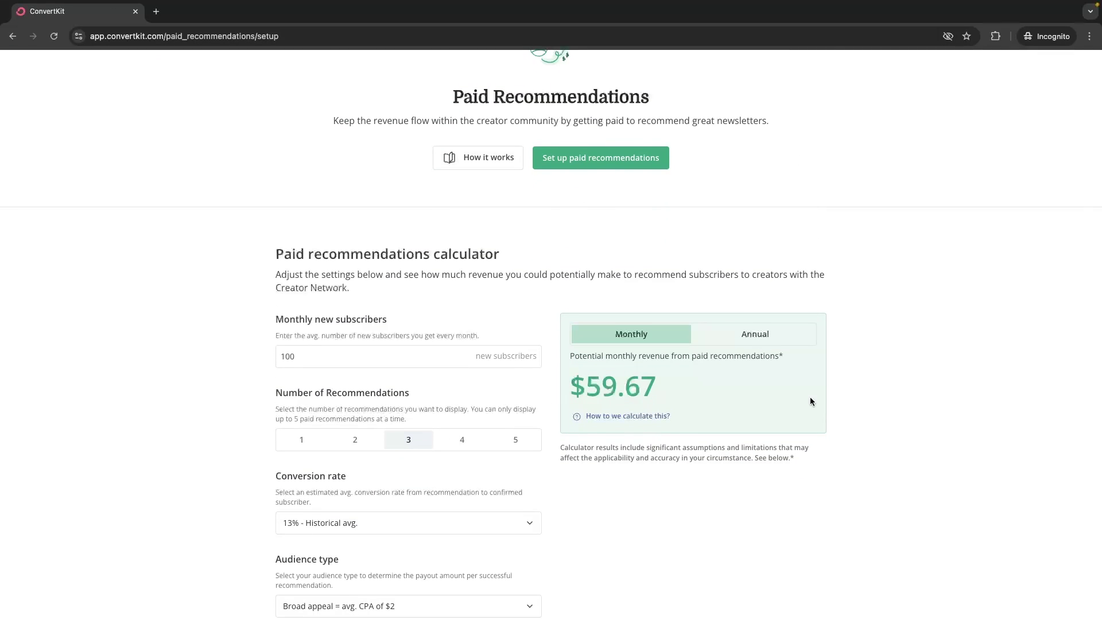
scroll(810, 400, down, 1)
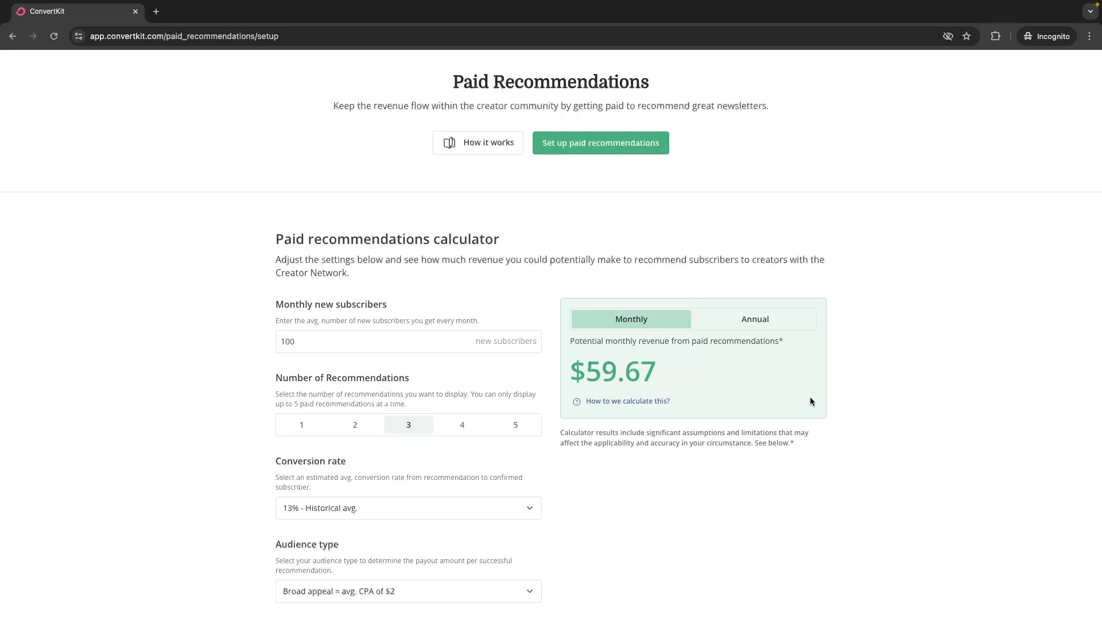
Step: Change monthly new subscribers from 100 to 1000 for a $596.70 monthly estimate
click(354, 334)
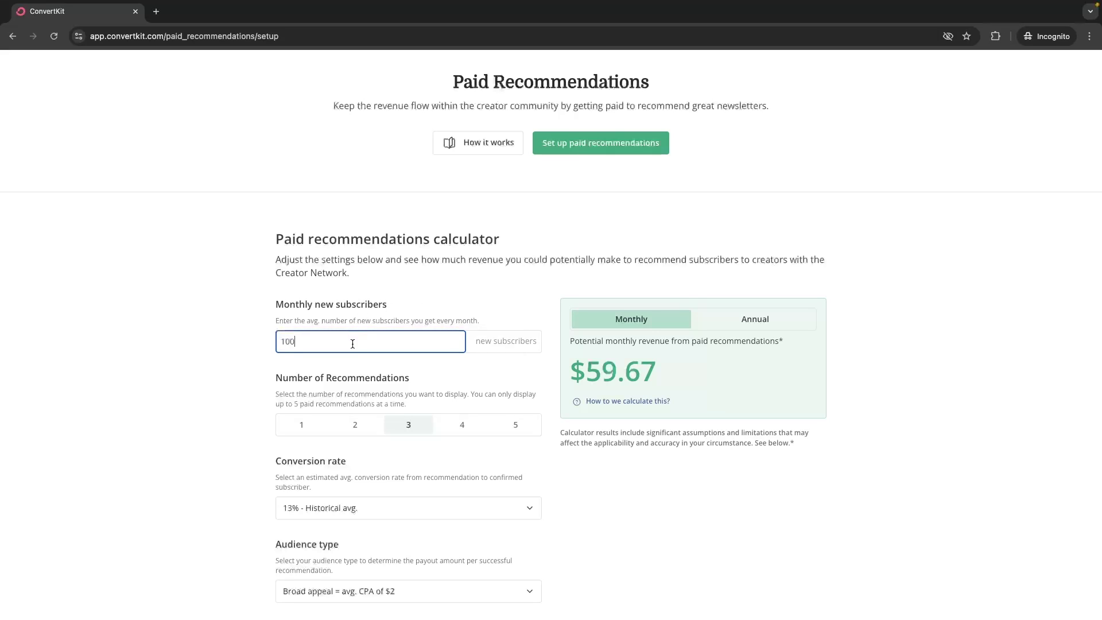
text(0)
click(340, 245)
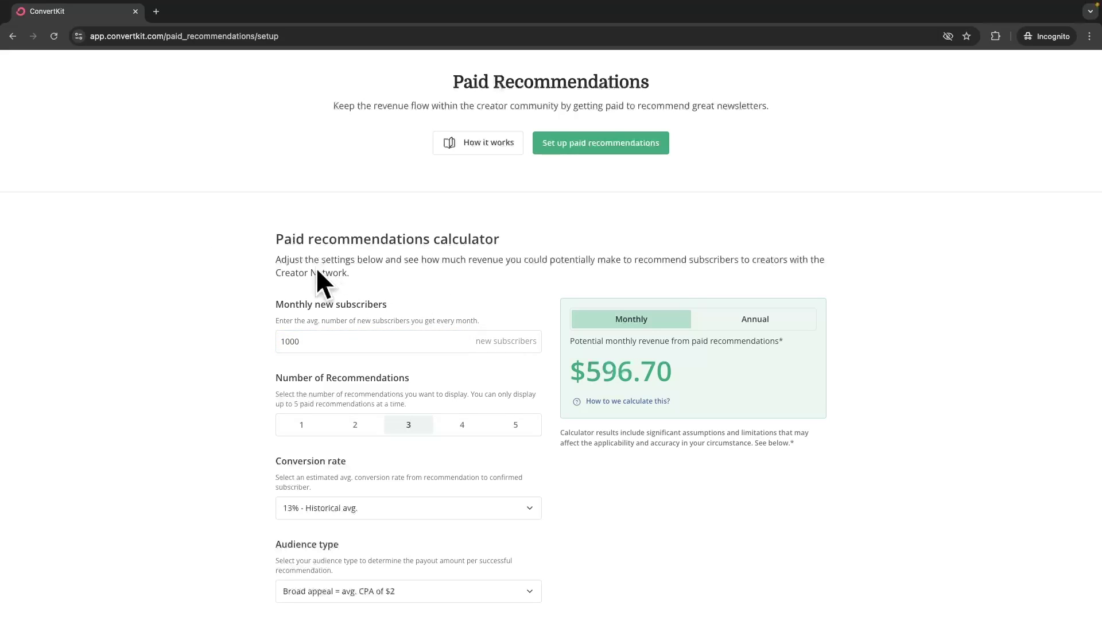
scroll(450, 299, down, 2)
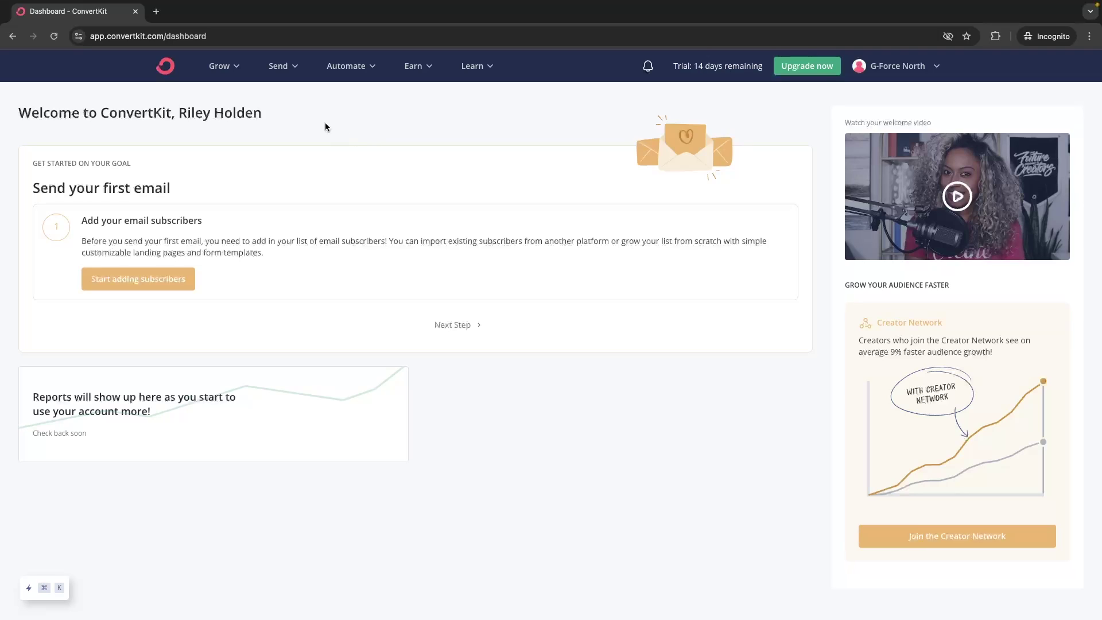
Step: Start a new broadcast from Send > Broadcasts and browse the Starting Points templates, Dispatch to Hufax
click(278, 66)
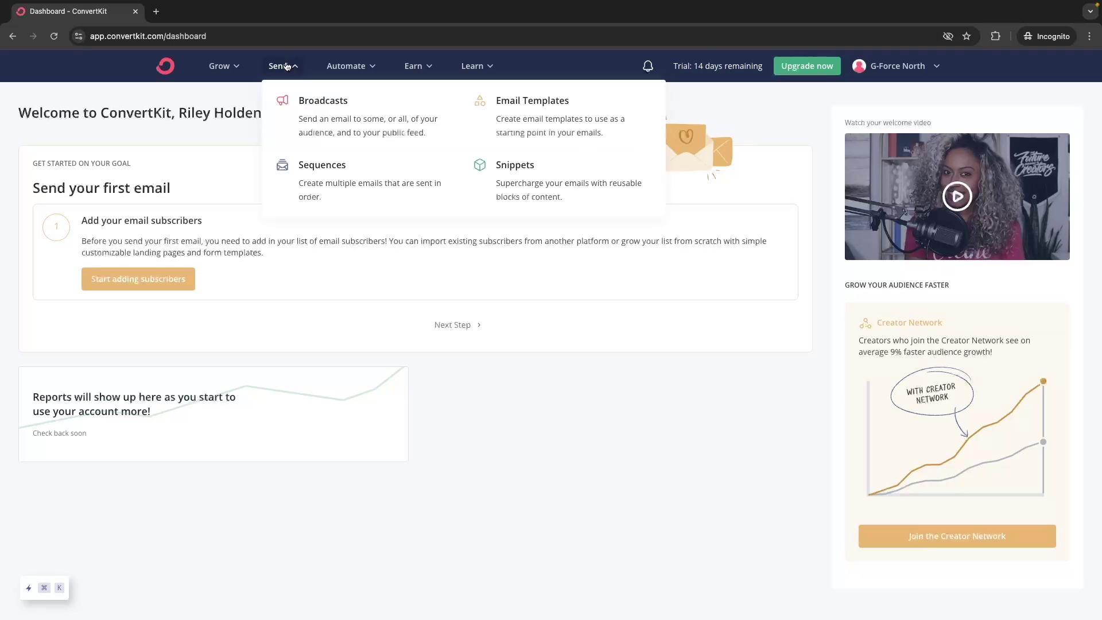
click(328, 103)
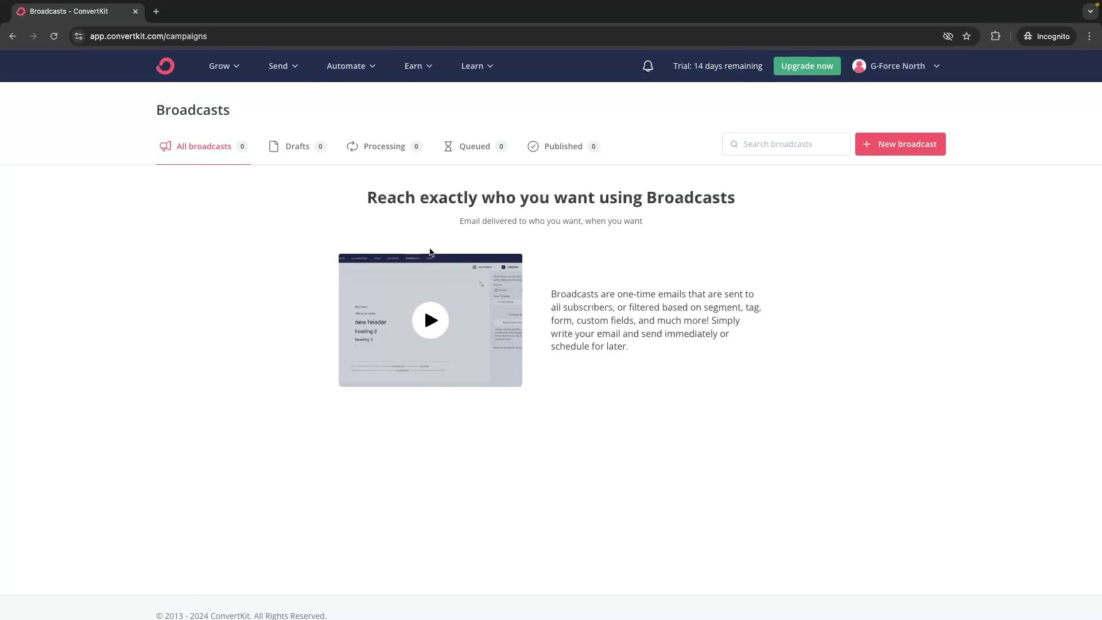
click(927, 155)
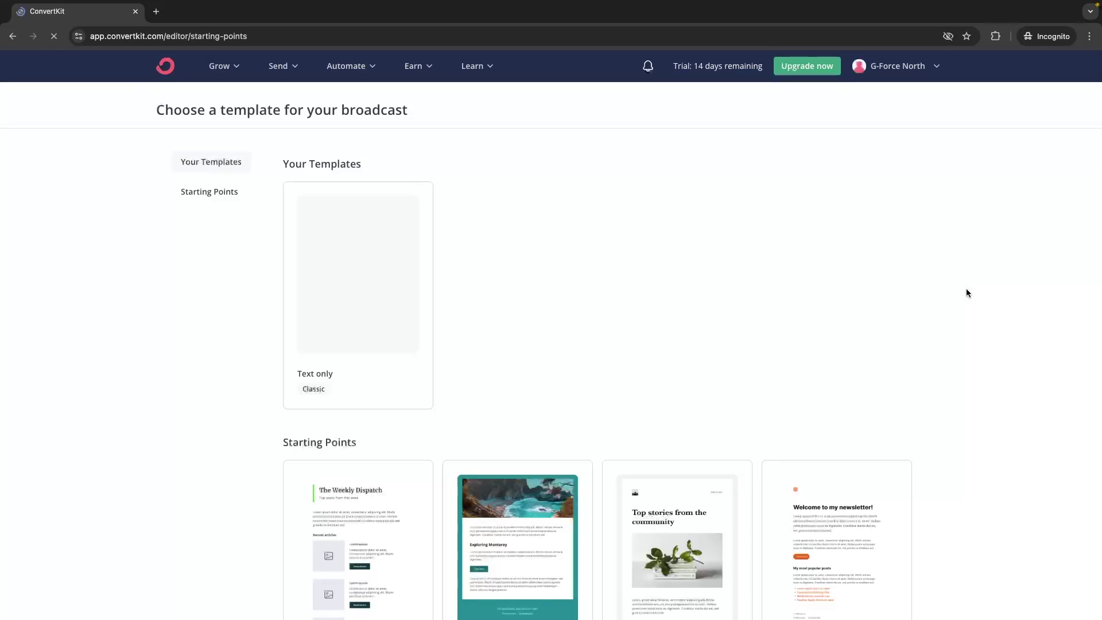
scroll(965, 288, down, 3)
scroll(960, 292, down, 6)
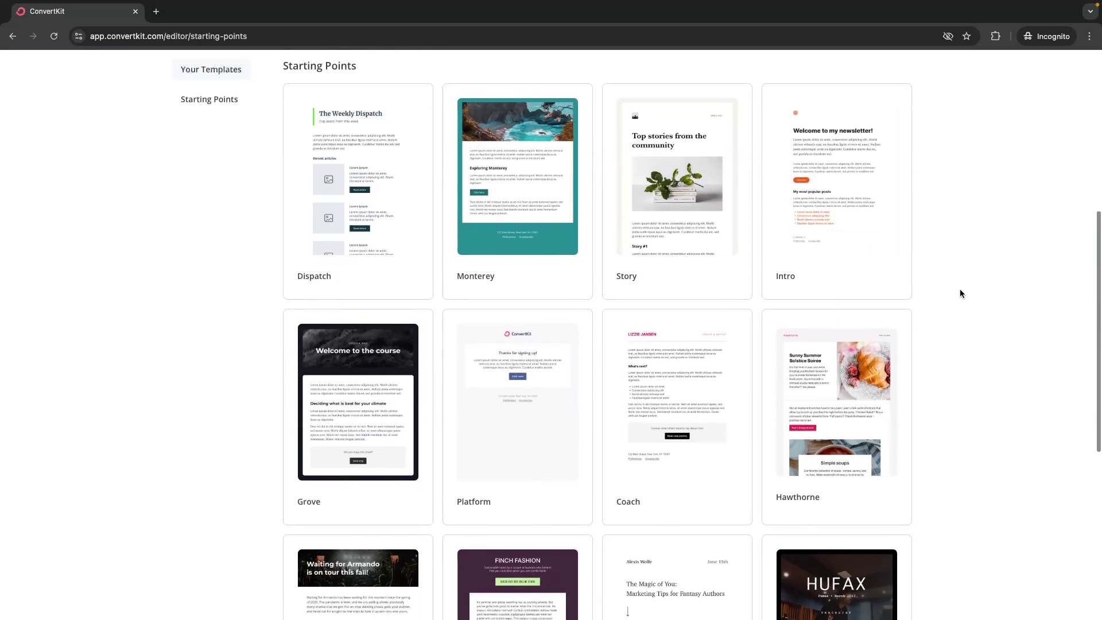
scroll(960, 294, down, 4)
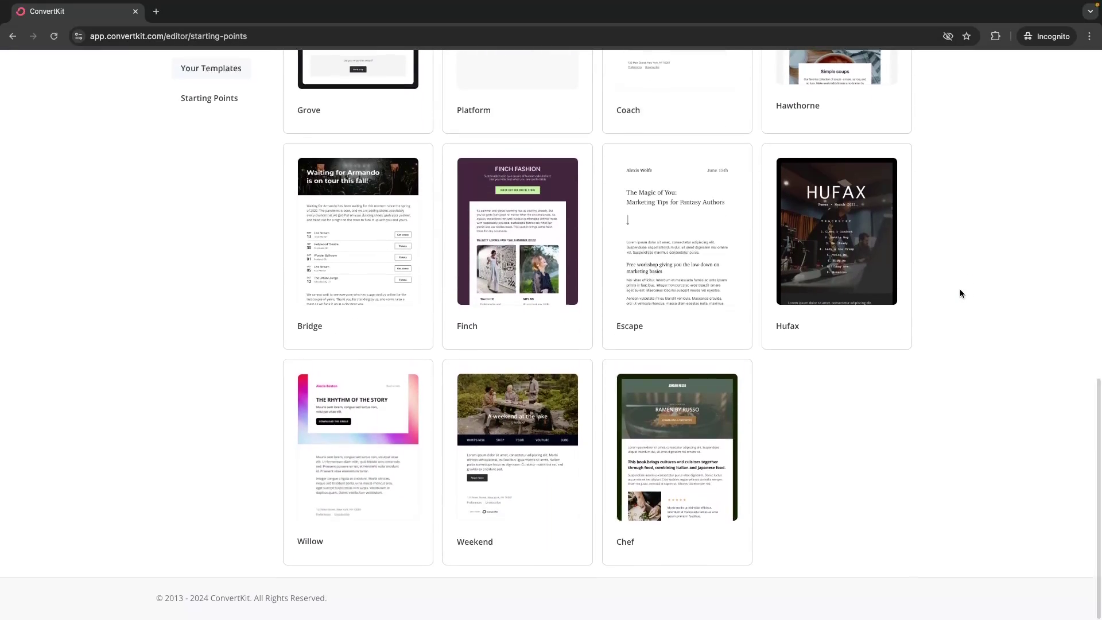
scroll(859, 402, up, 6)
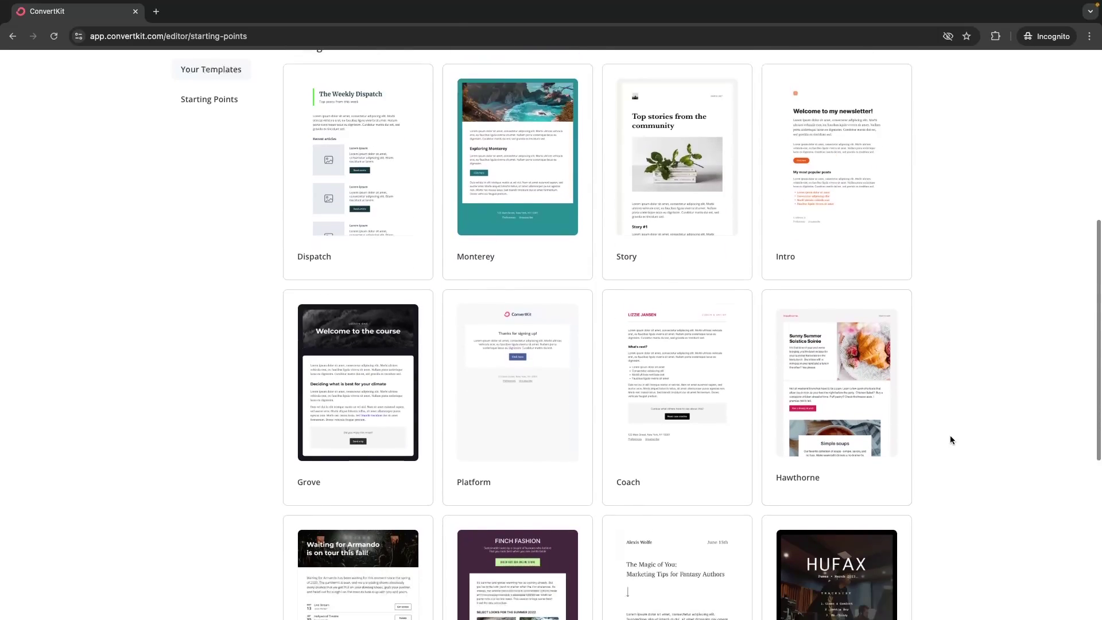
scroll(949, 435, down, 4)
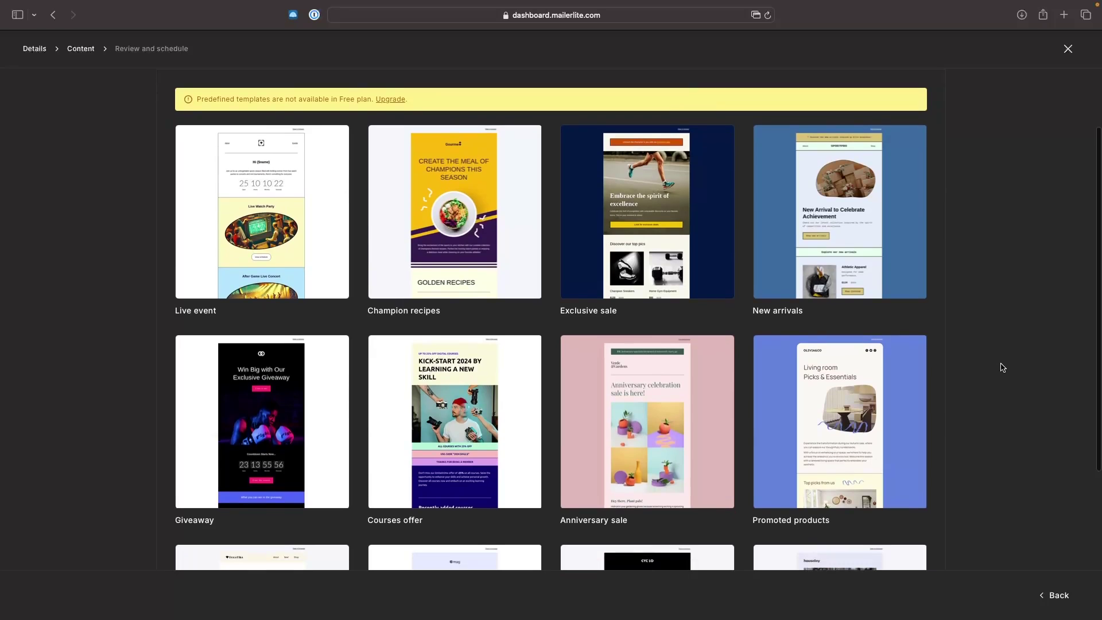
Step: Browse MailerLite's template gallery and advance to the next page of designs
scroll(999, 364, down, 3)
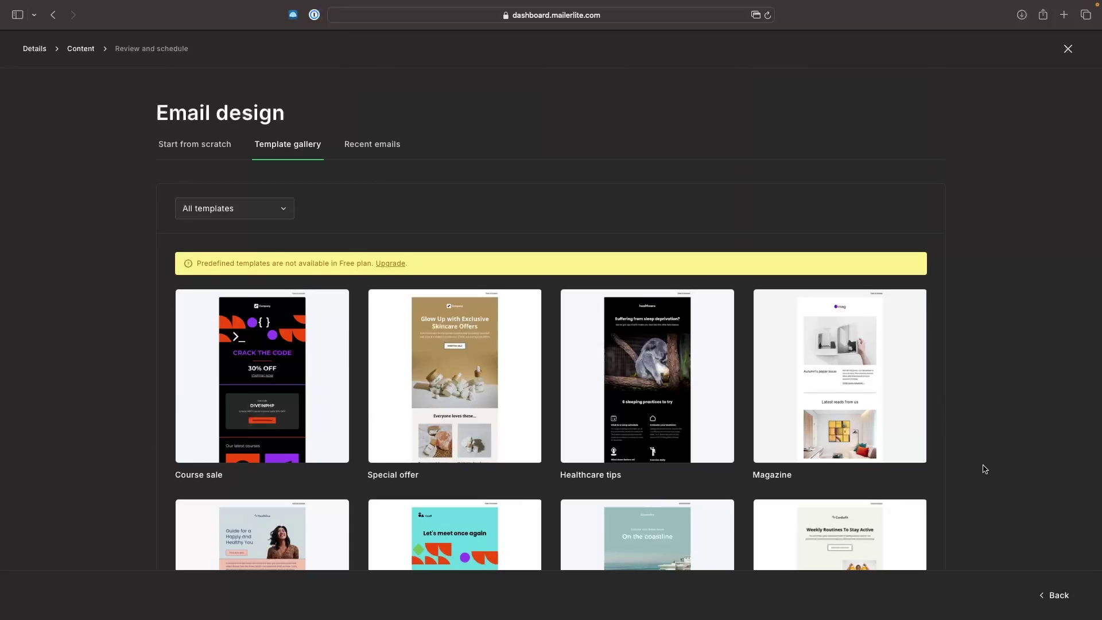
scroll(982, 465, down, 3)
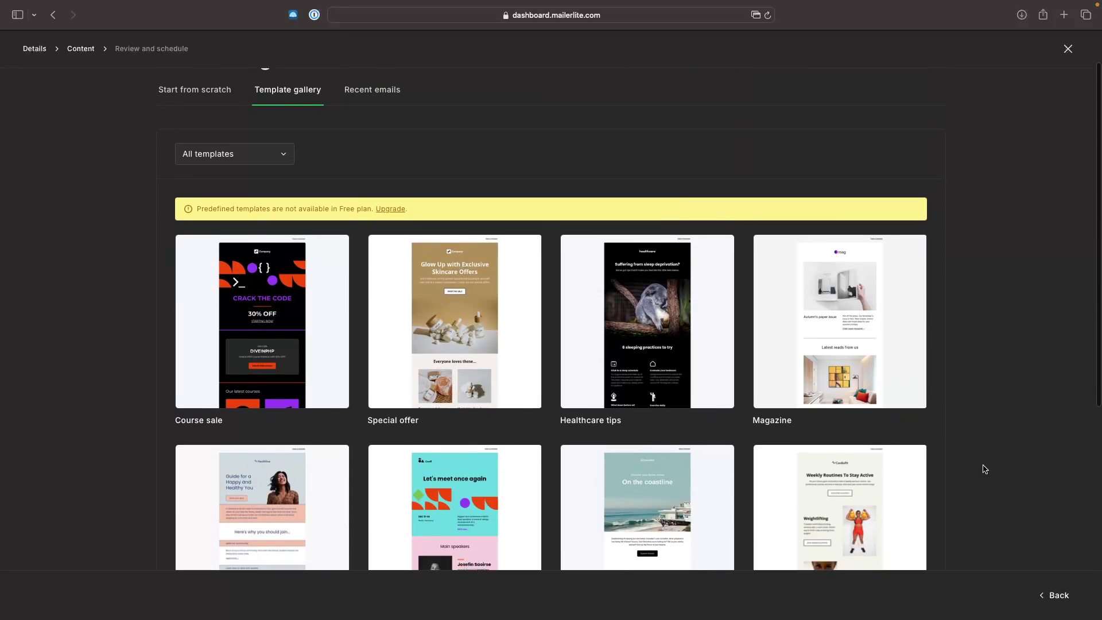
scroll(985, 468, down, 1)
scroll(985, 469, down, 5)
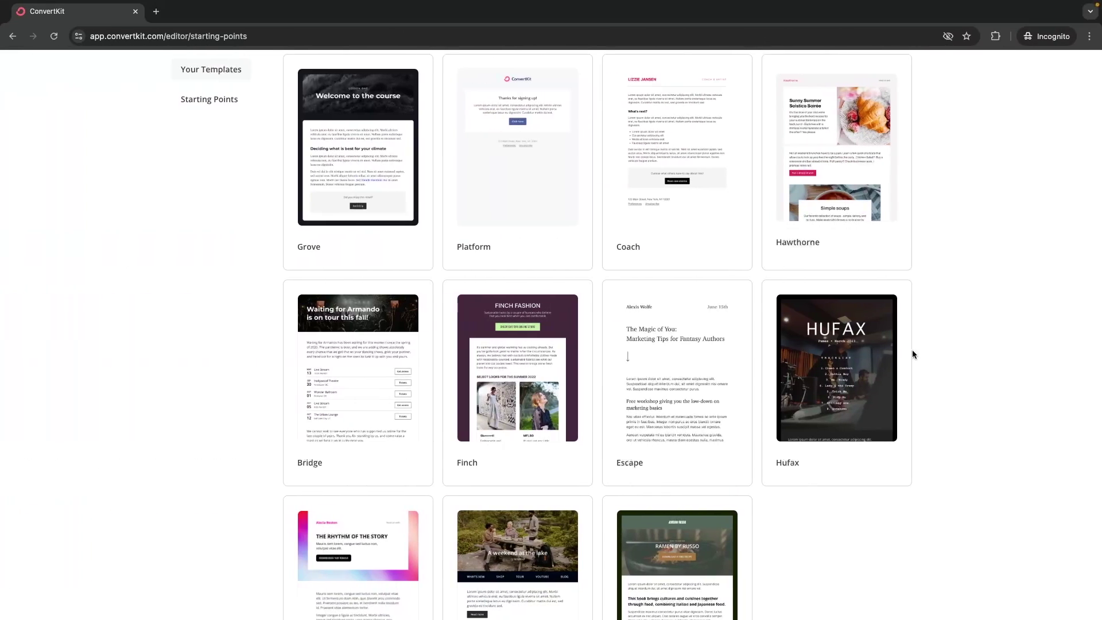
scroll(913, 354, down, 3)
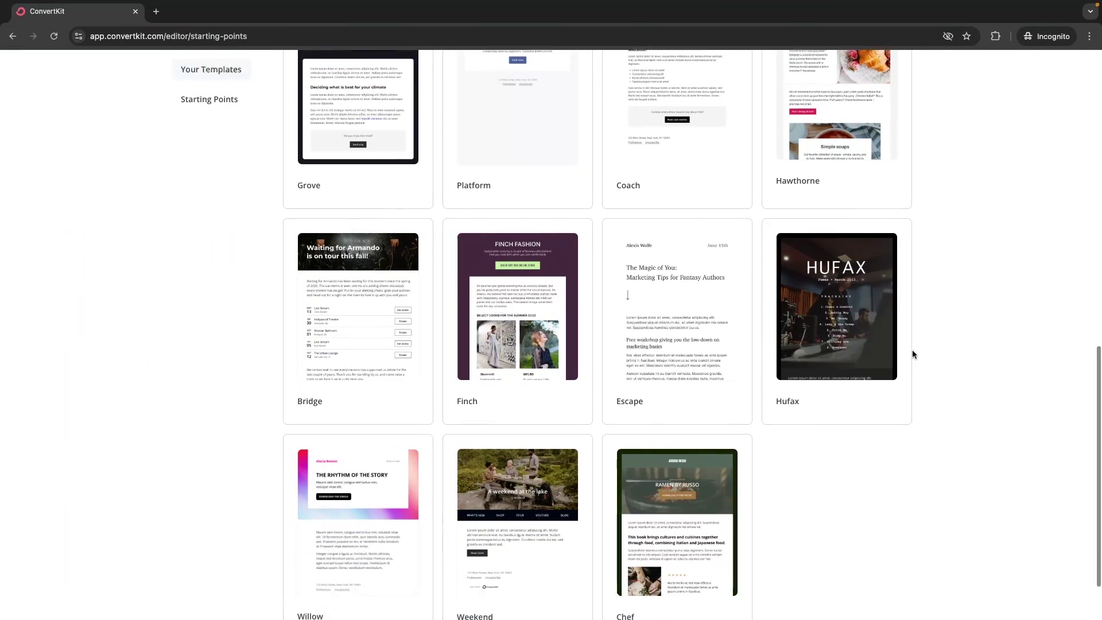
scroll(870, 315, up, 5)
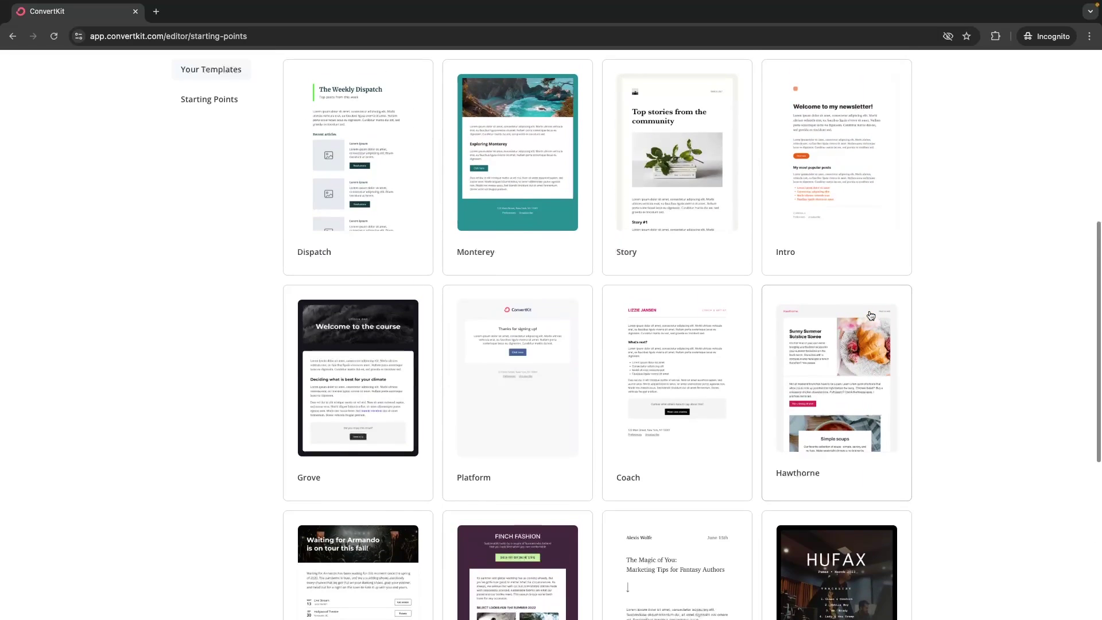
scroll(870, 314, up, 1)
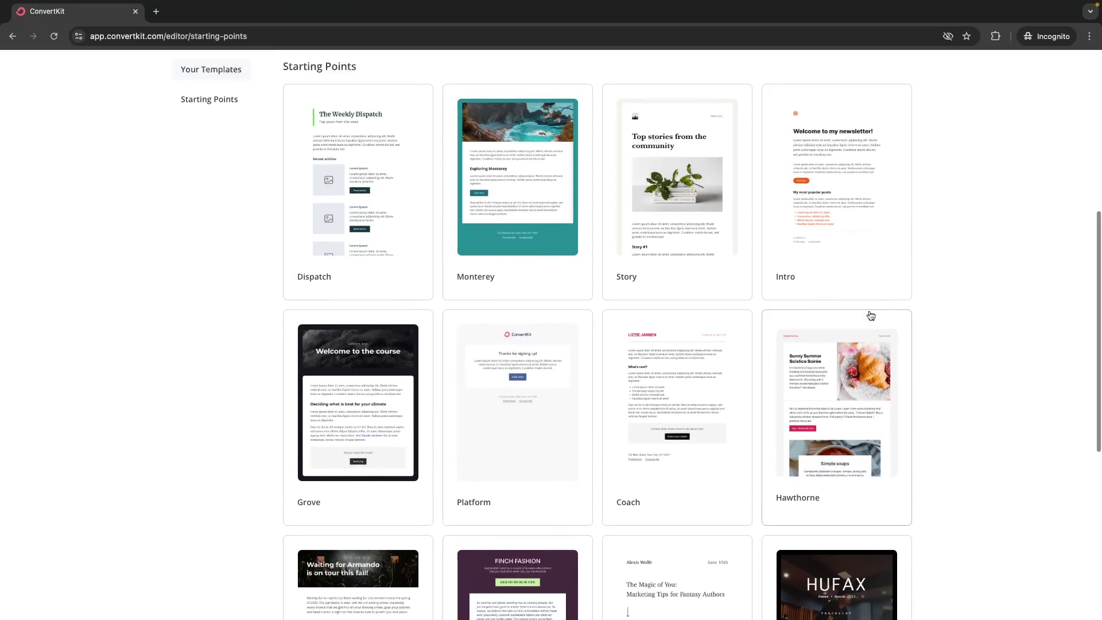
scroll(289, 106, down, 6)
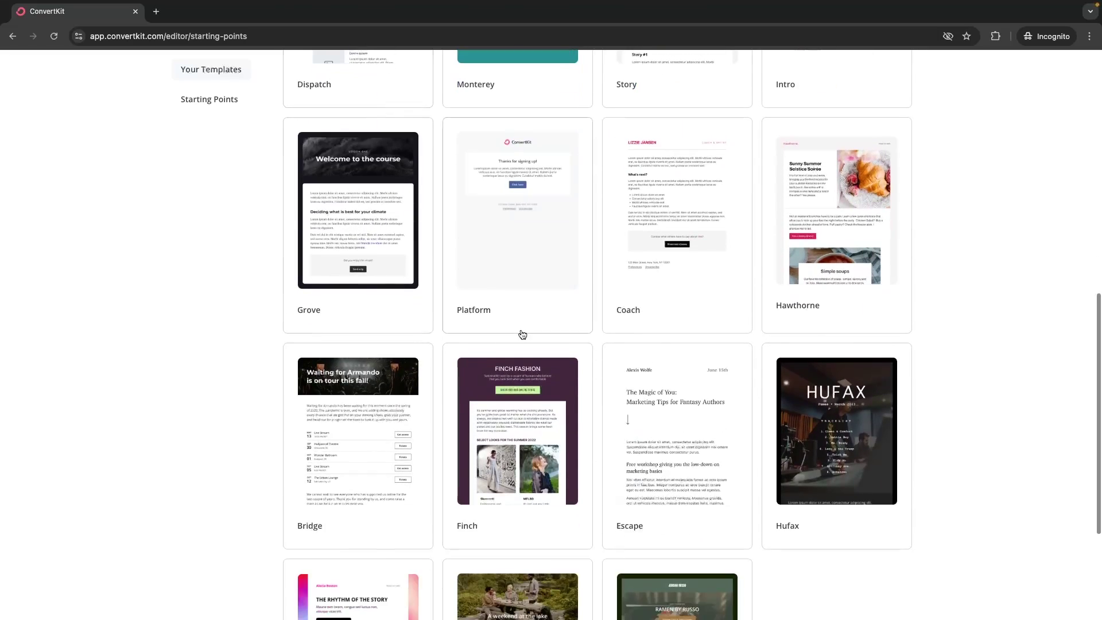
scroll(839, 495, down, 1)
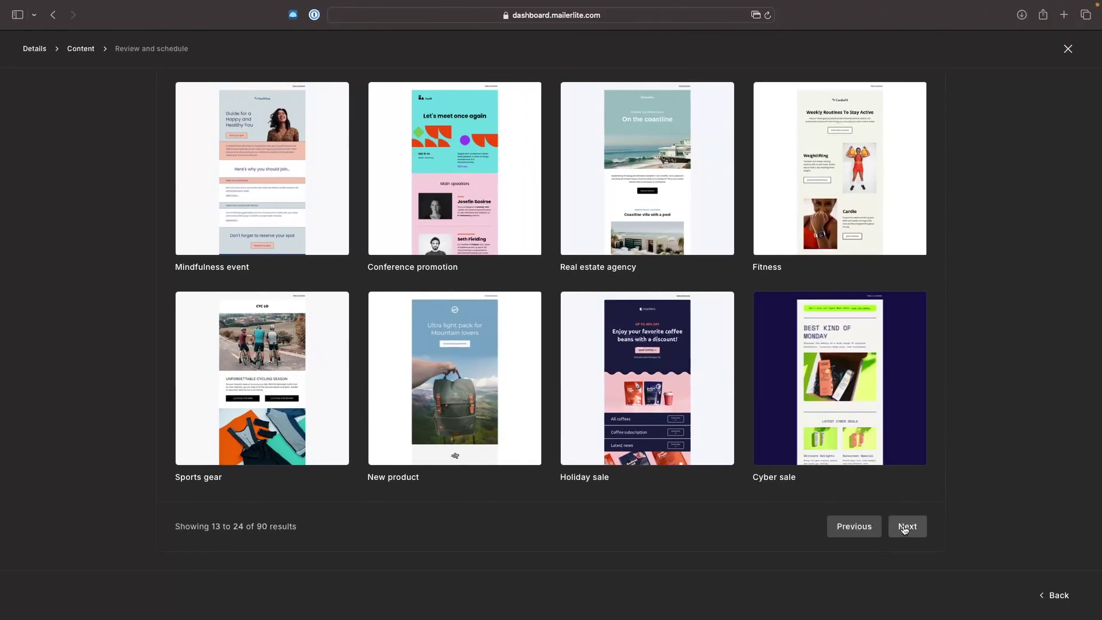
click(909, 526)
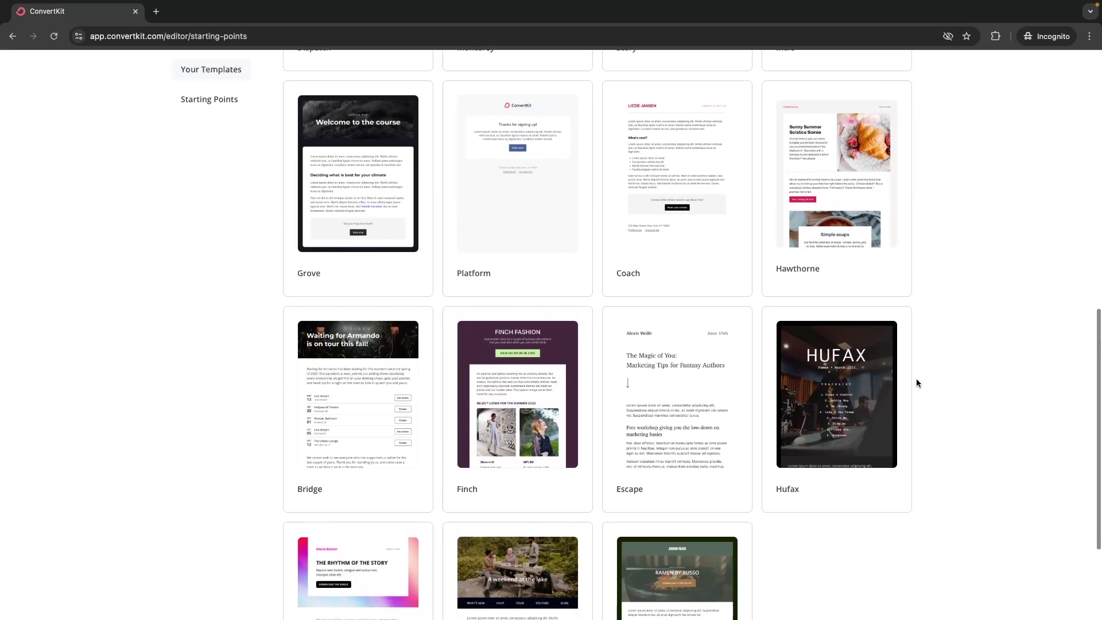
Step: Open ConvertKit's Hawthorne starting point as a broadcast draft
scroll(860, 368, up, 2)
scroll(830, 358, down, 1)
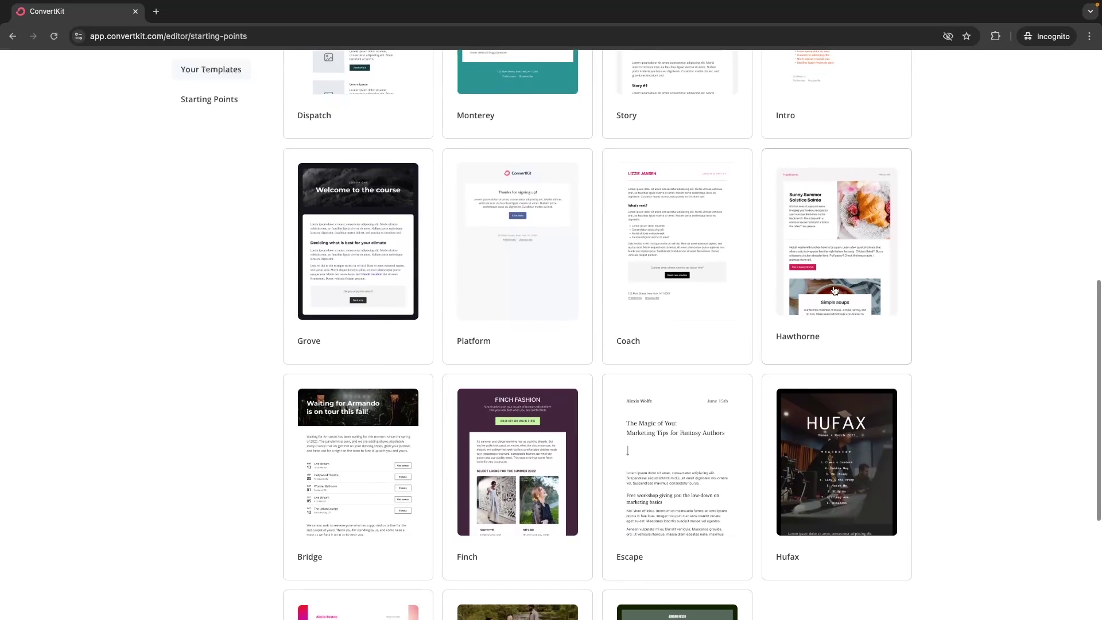
click(866, 303)
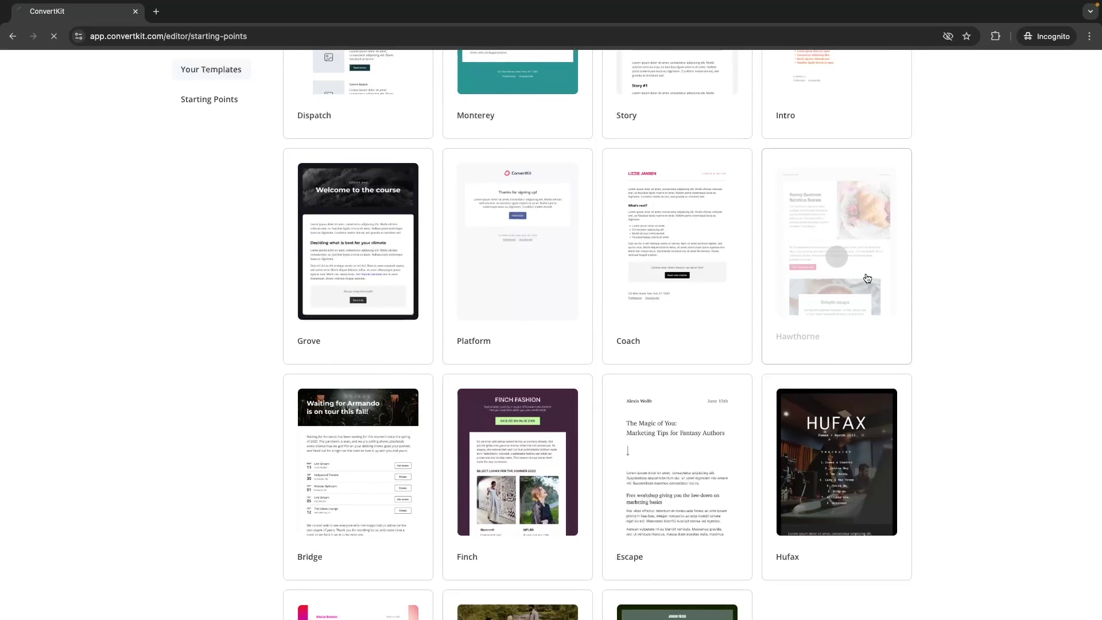
scroll(757, 227, down, 1)
Step: Replace the 'Sunny Summer Solstice Soirée' heading with the text 'GKJRBGRKJBG'
scroll(730, 249, up, 1)
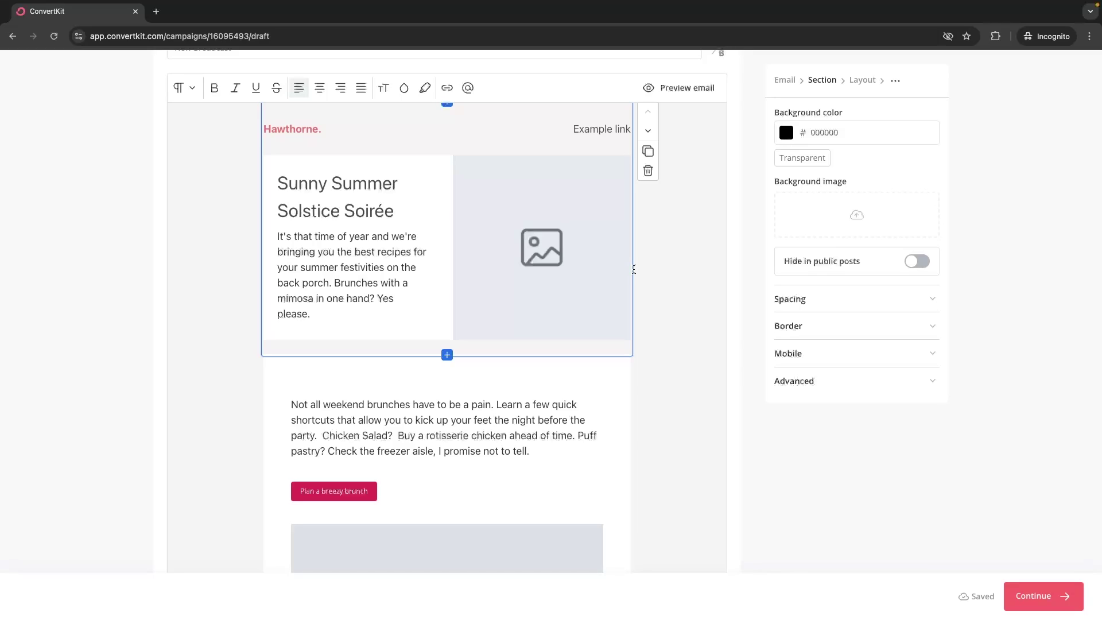
scroll(634, 269, up, 1)
double_click(370, 220)
click(400, 218)
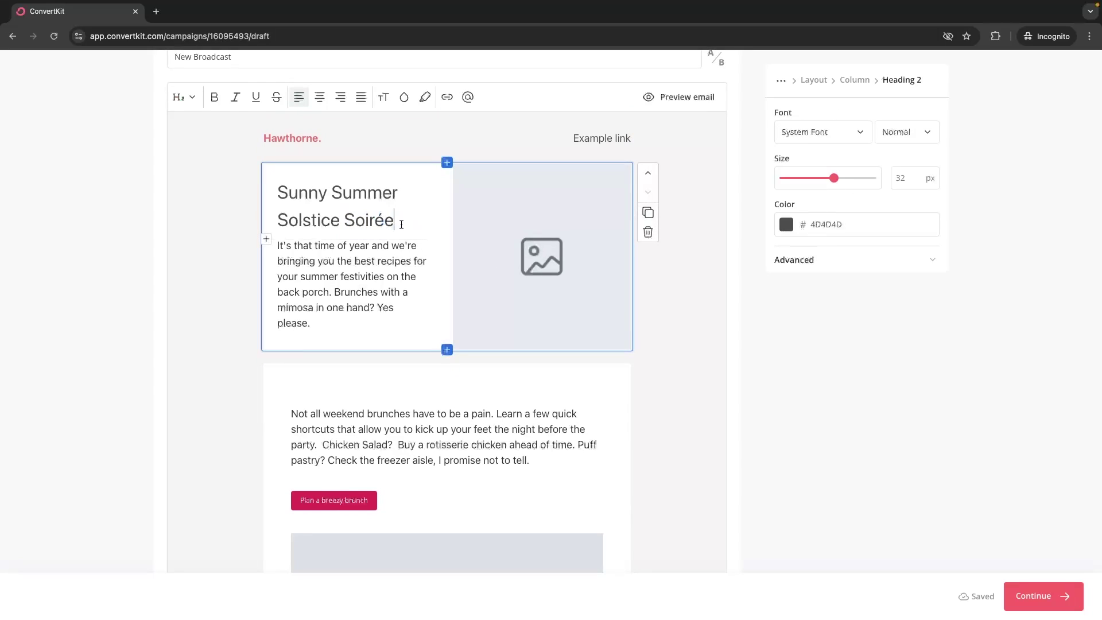
drag(401, 224, 269, 186)
text(GKJRBGRKJBG)
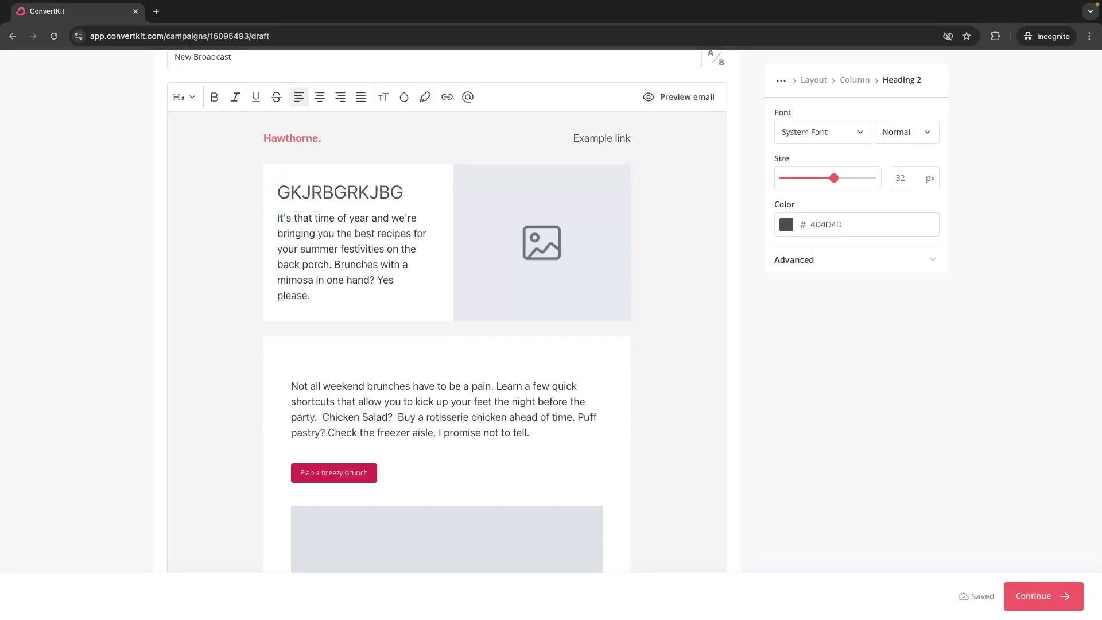
Step: Select the hero image column and Simple Soups heading, then show the soups section's layout settings
click(565, 255)
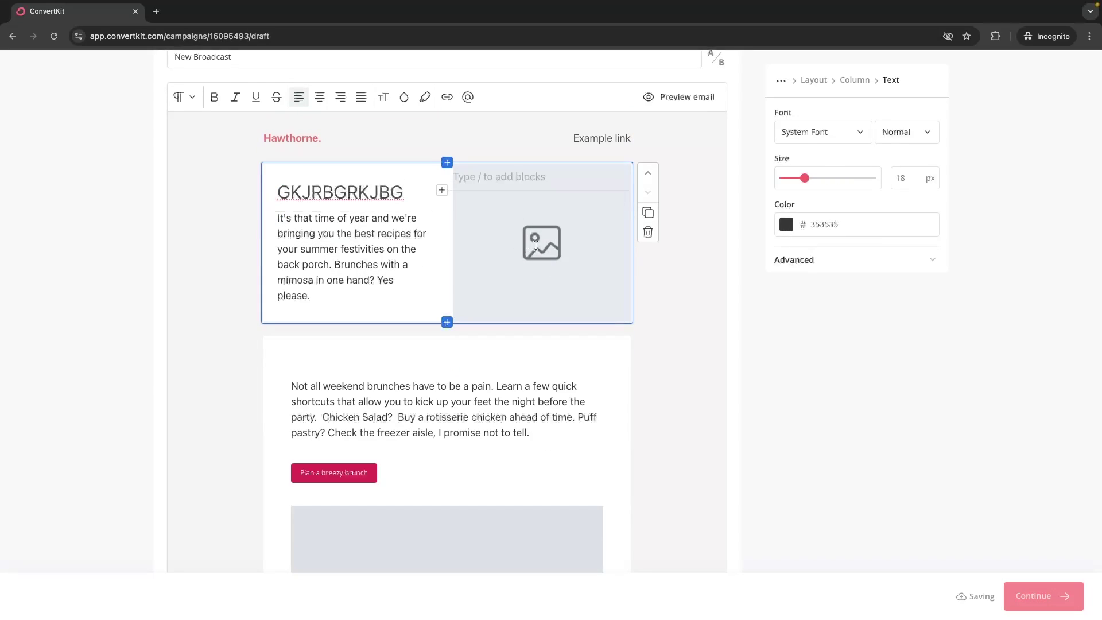
scroll(534, 213, down, 3)
click(440, 399)
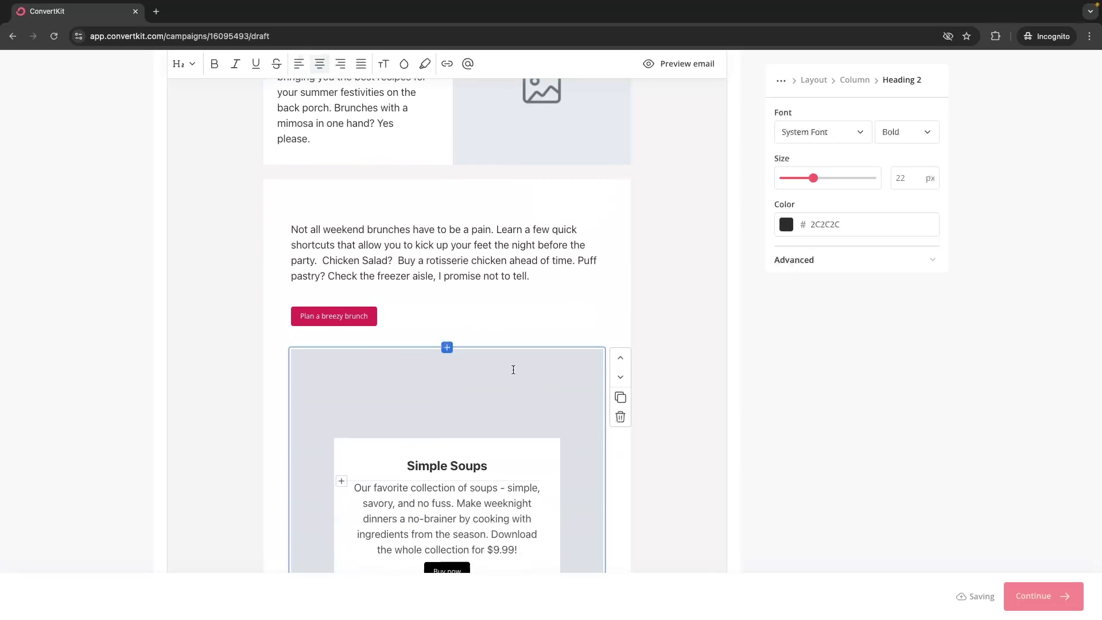
scroll(511, 369, down, 1)
click(820, 80)
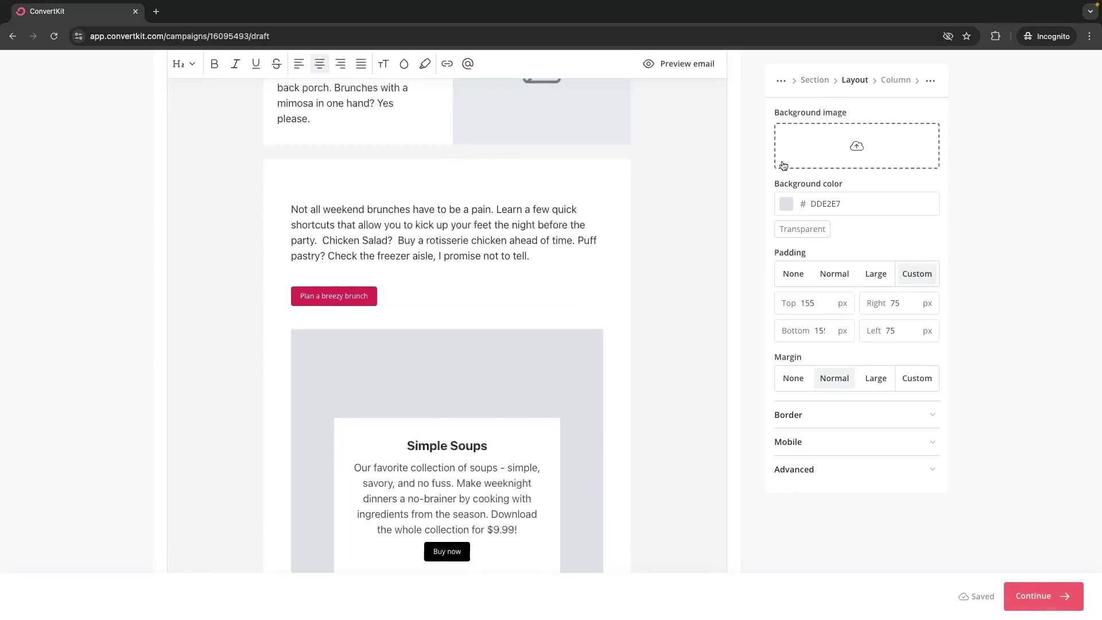
scroll(783, 165, up, 3)
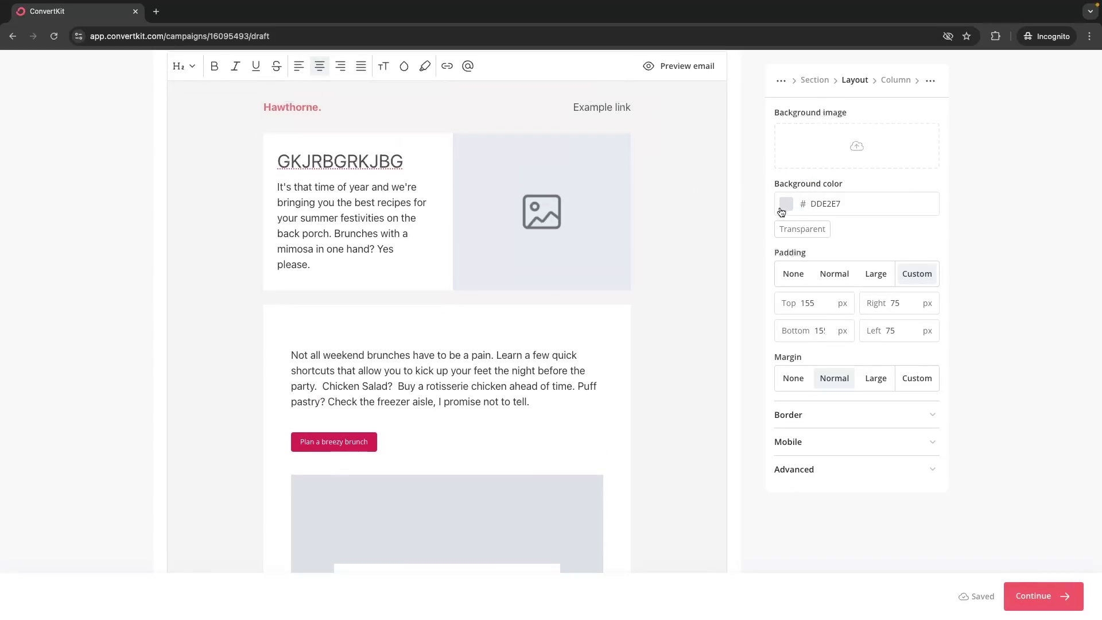
scroll(705, 234, up, 3)
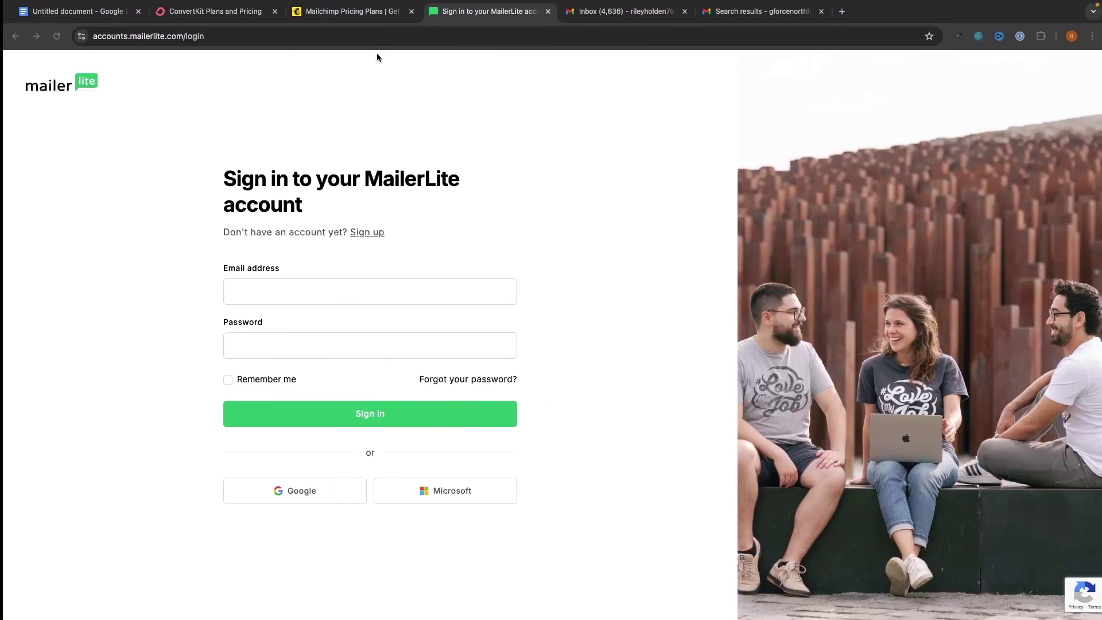
Step: Glance at the Mailchimp pricing tab, then return to the MailerLite template gallery
click(366, 19)
click(376, 135)
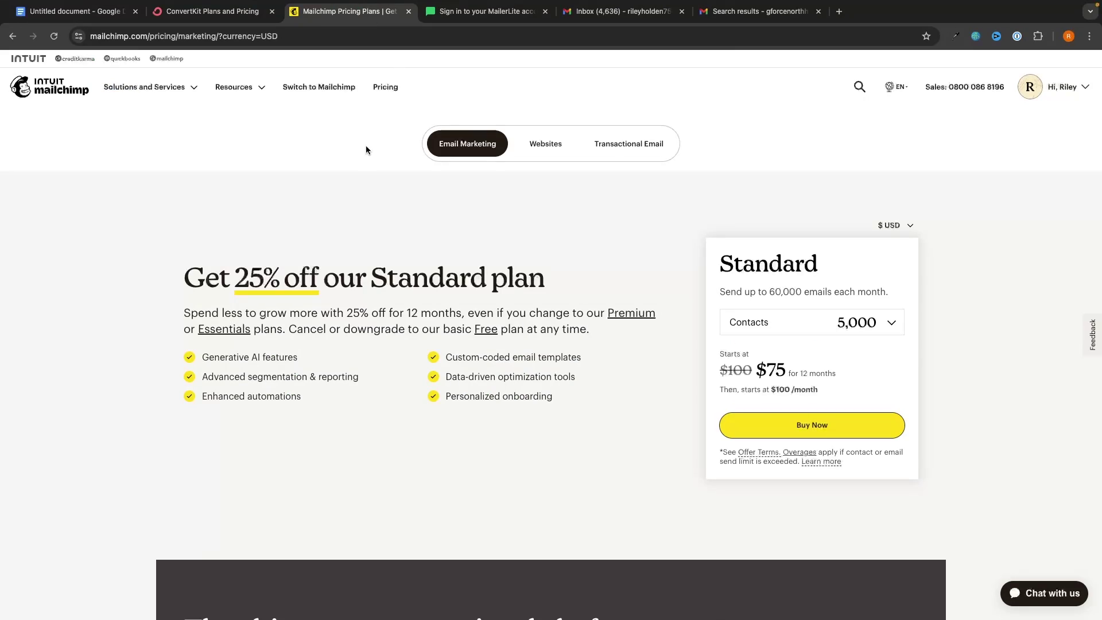
key(ctrl+Left)
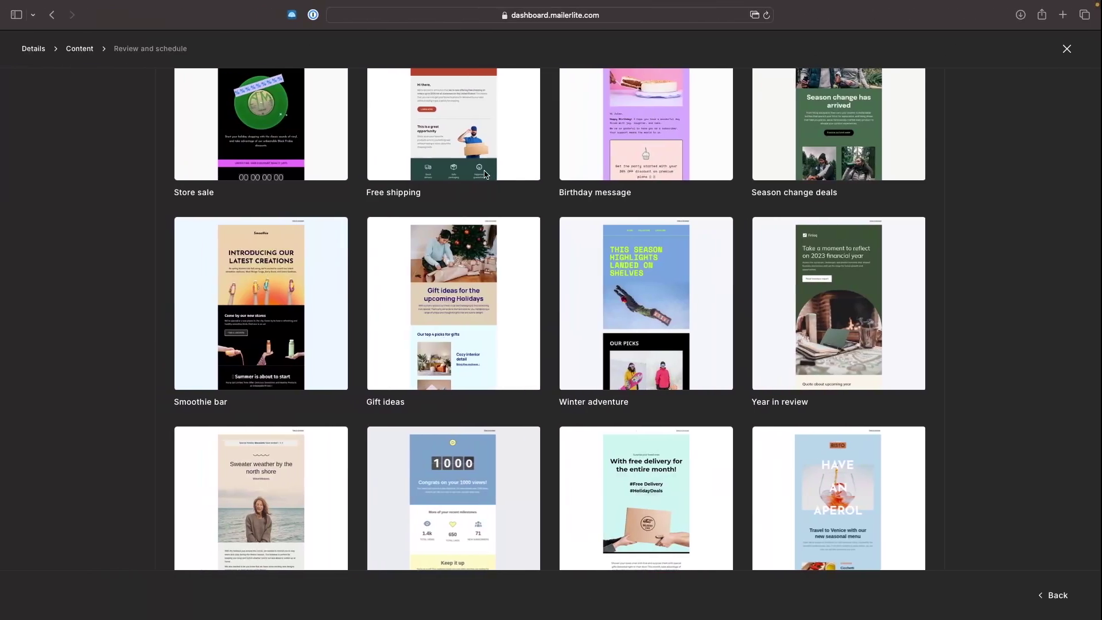
Step: Preview the Gift voucher email template and close the preview
mouse_move(661, 104)
scroll(660, 103, up, 2)
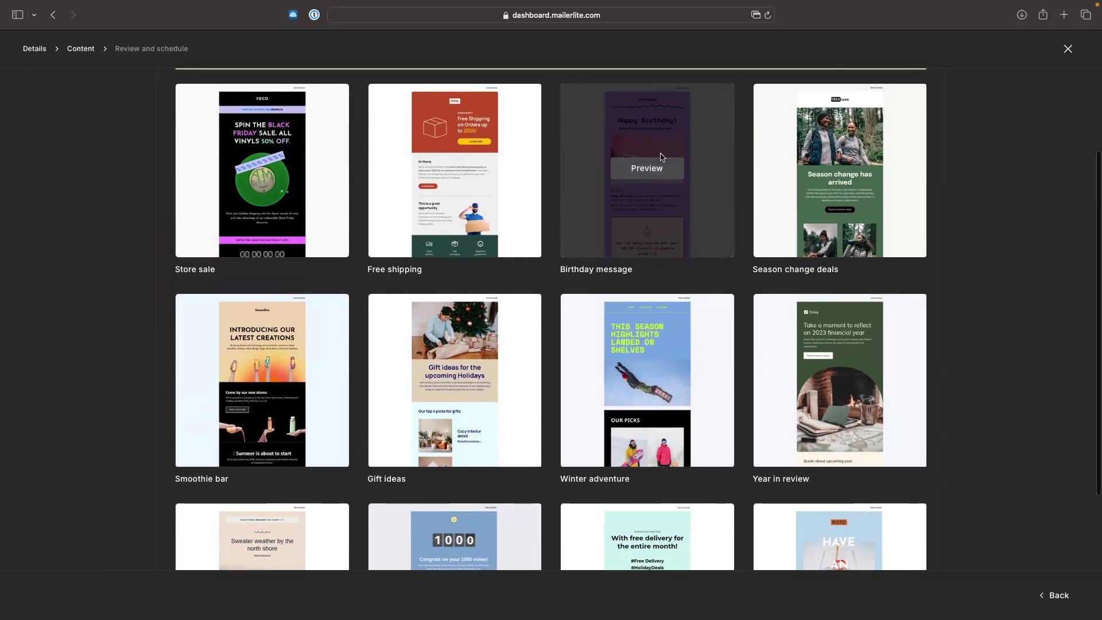
scroll(669, 241, down, 5)
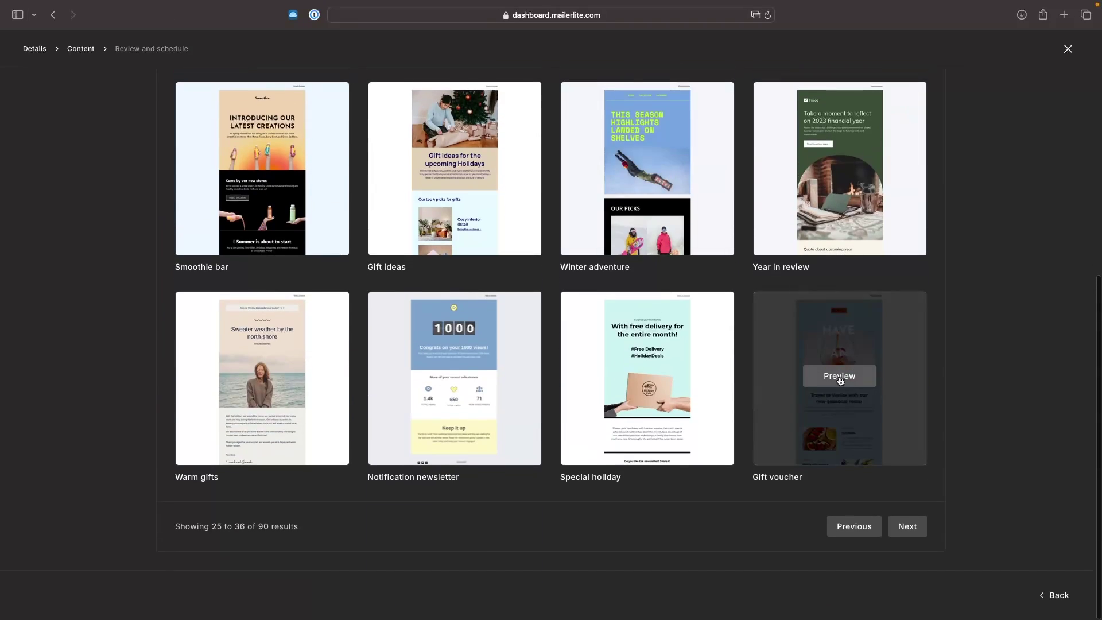
click(838, 378)
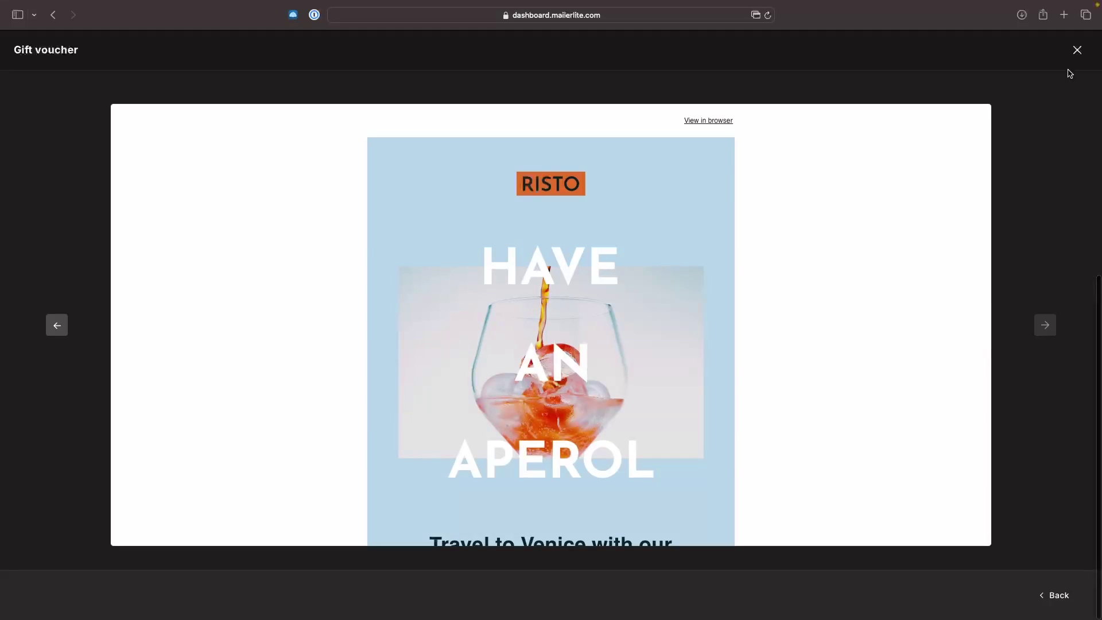
click(1074, 50)
scroll(865, 189, up, 10)
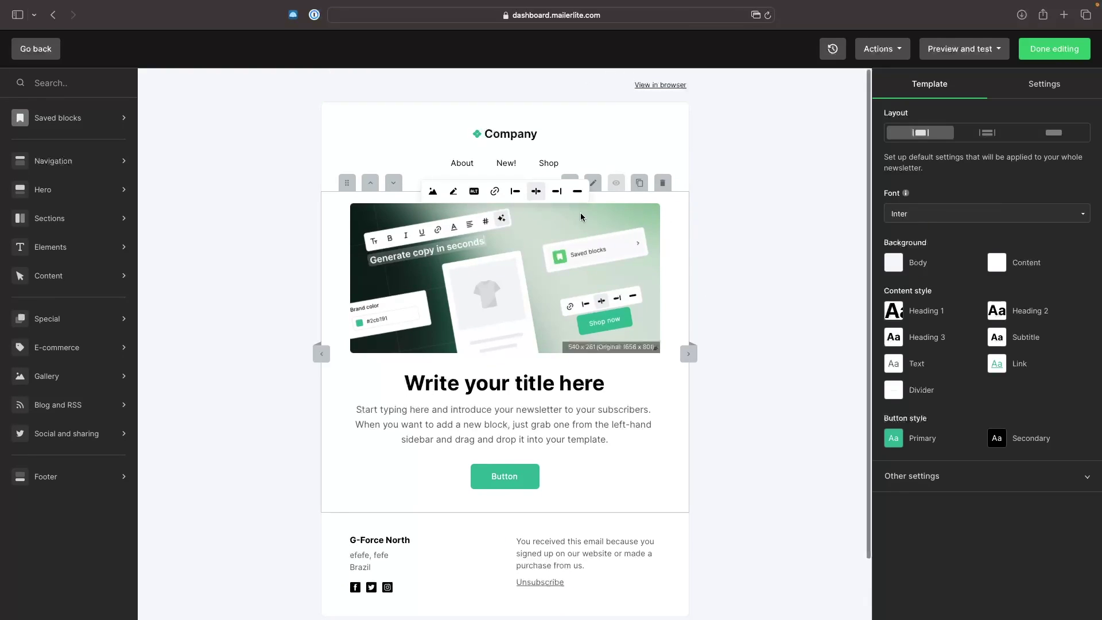
Step: Add a two-column section above the hero image in the MailerLite email
click(75, 161)
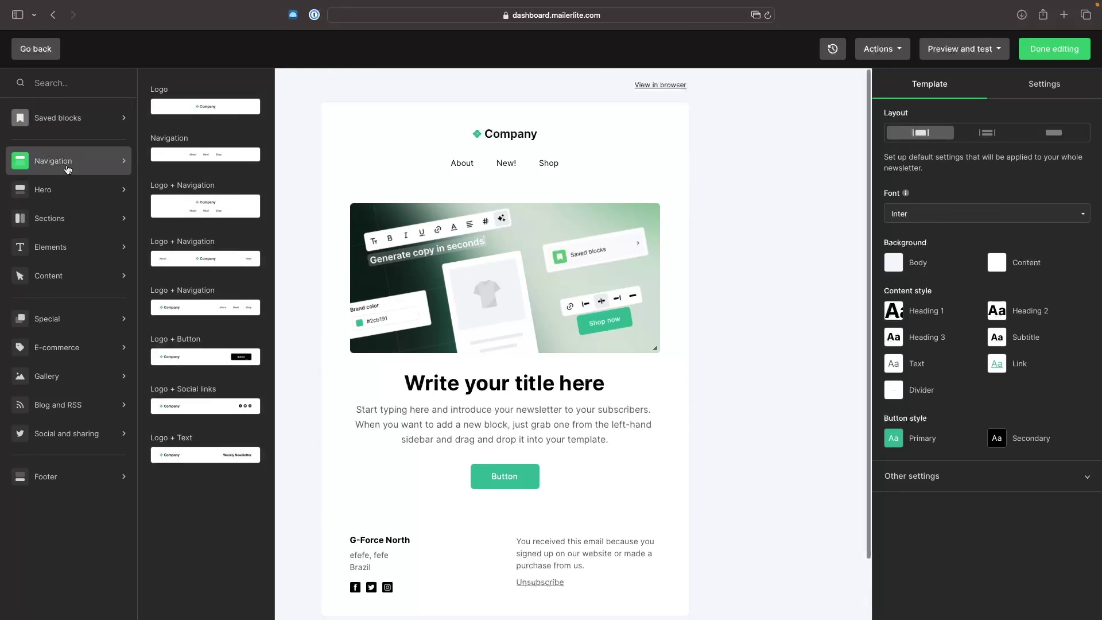
mouse_move(67, 189)
mouse_move(80, 218)
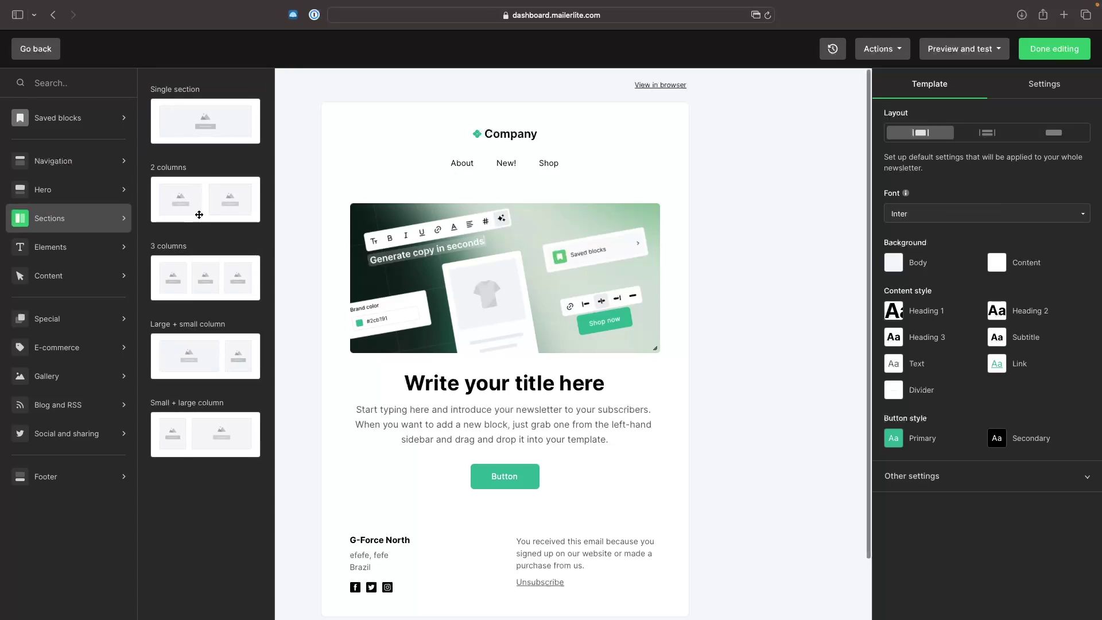
drag(214, 202, 462, 212)
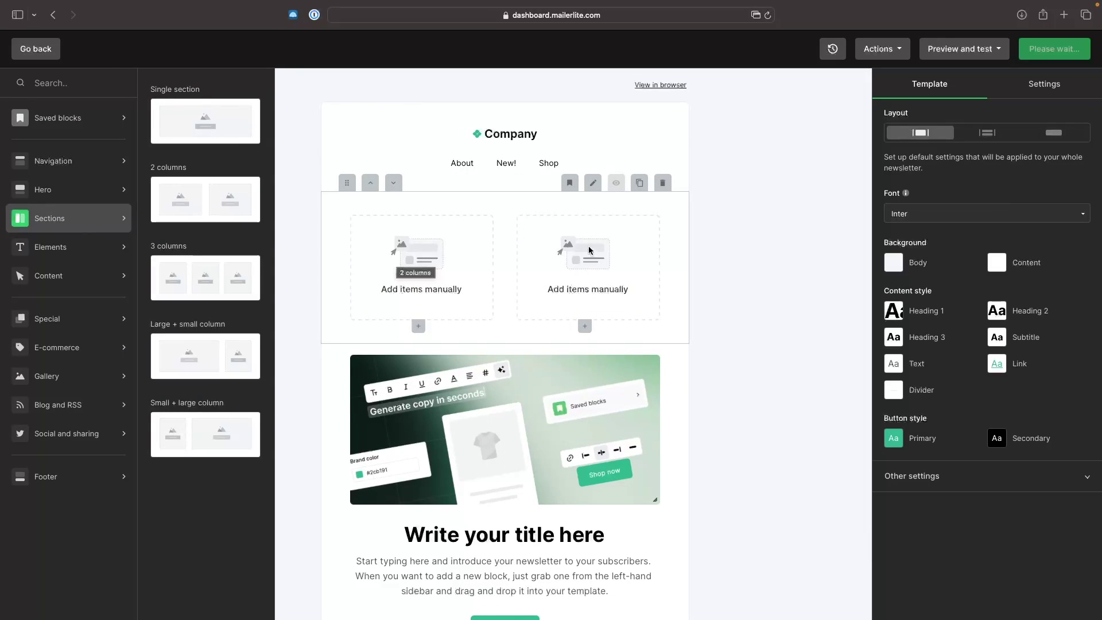
Step: Browse the sidebar block categories down to the e-commerce product blocks
mouse_move(96, 249)
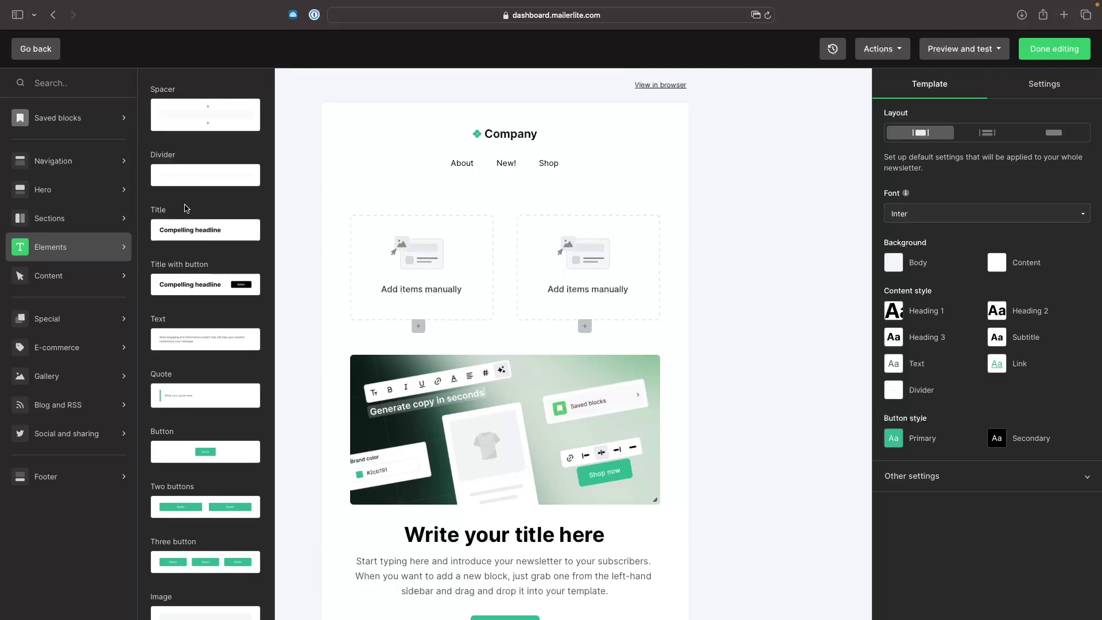
scroll(191, 283, down, 3)
scroll(195, 281, down, 5)
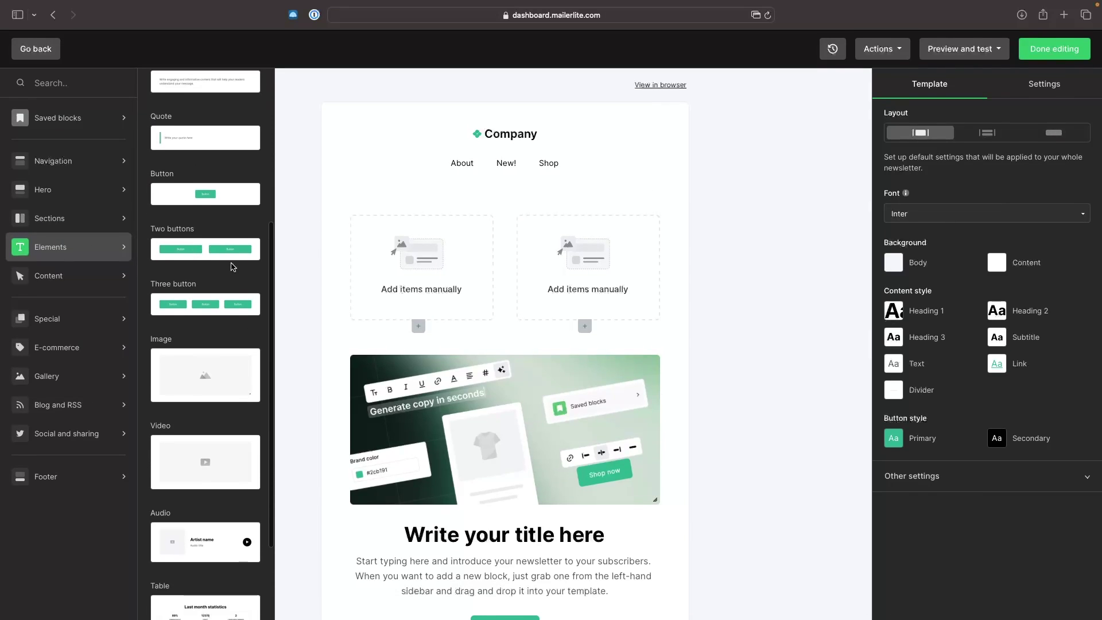
scroll(188, 248, down, 4)
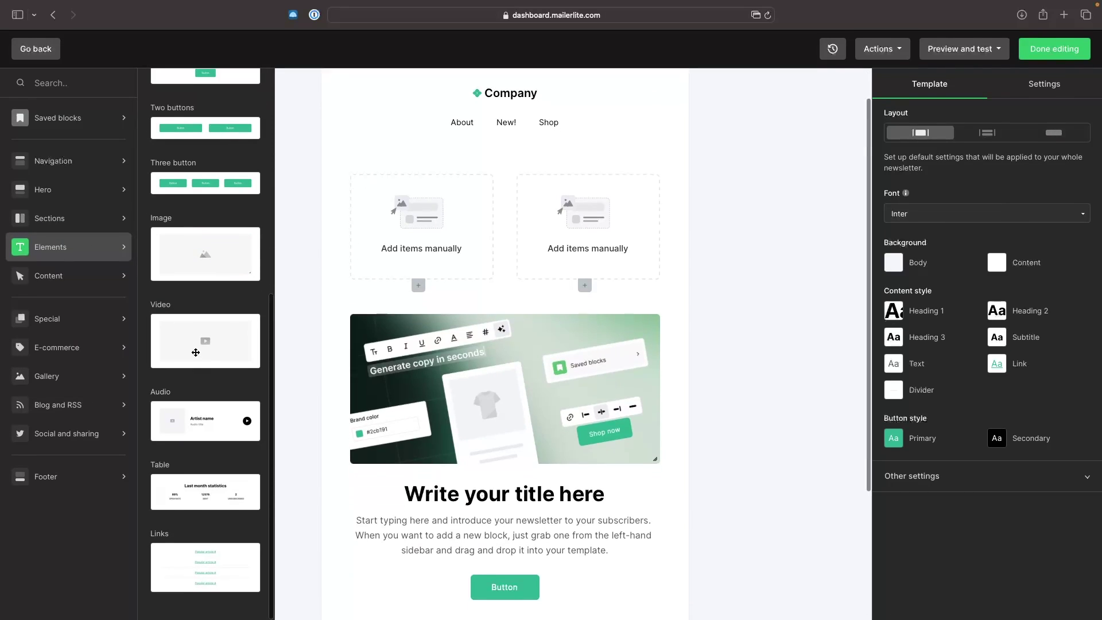
scroll(198, 459, down, 6)
mouse_move(86, 317)
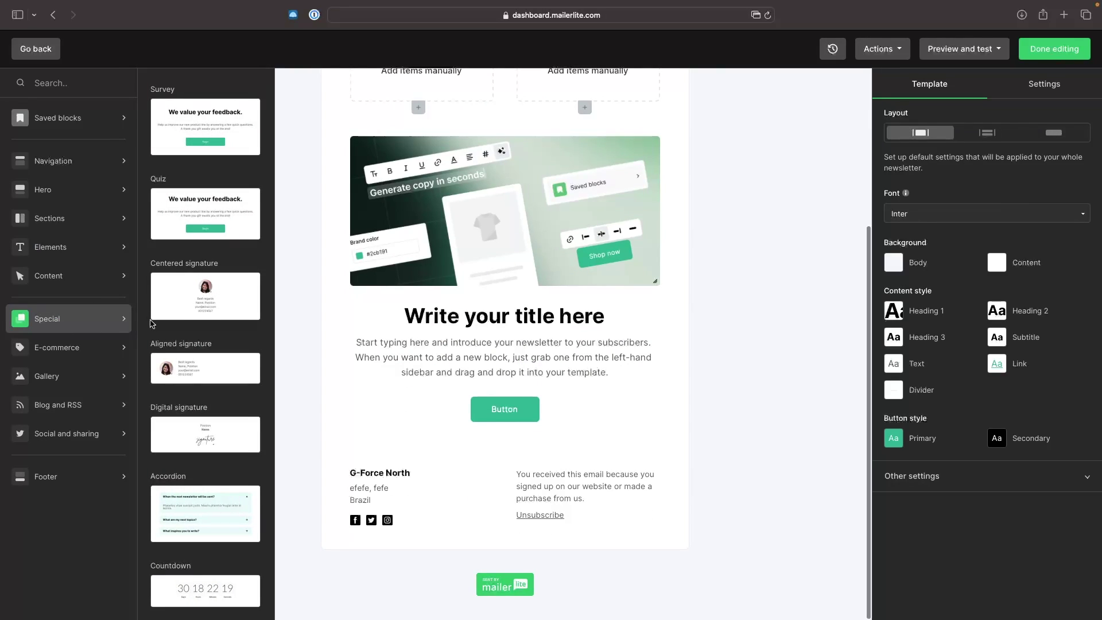
scroll(196, 302, down, 1)
scroll(196, 302, down, 8)
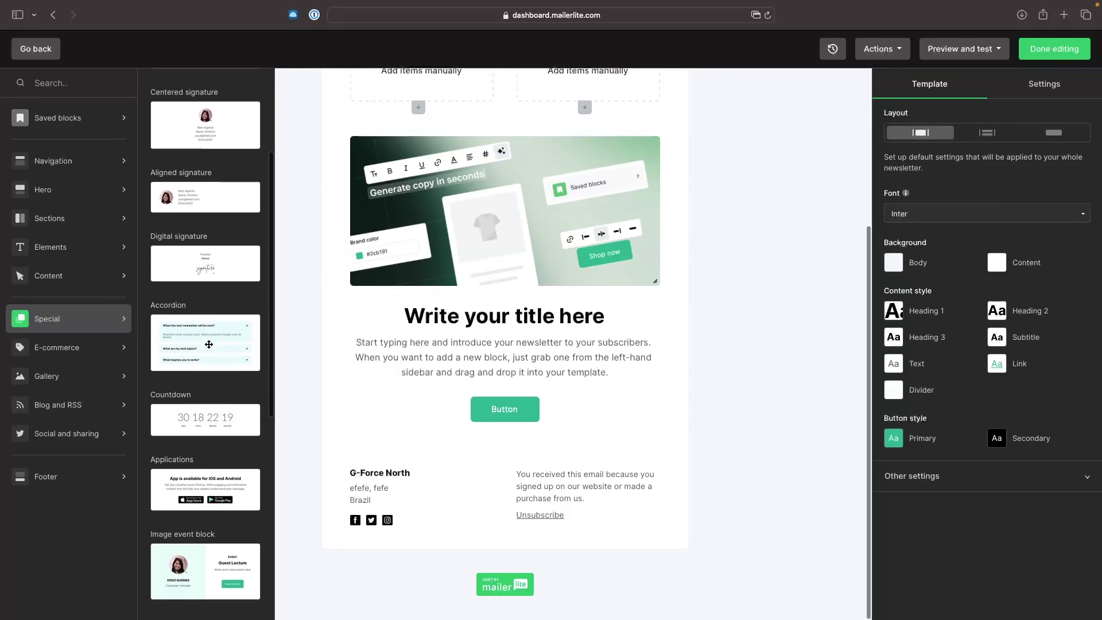
scroll(191, 447, down, 6)
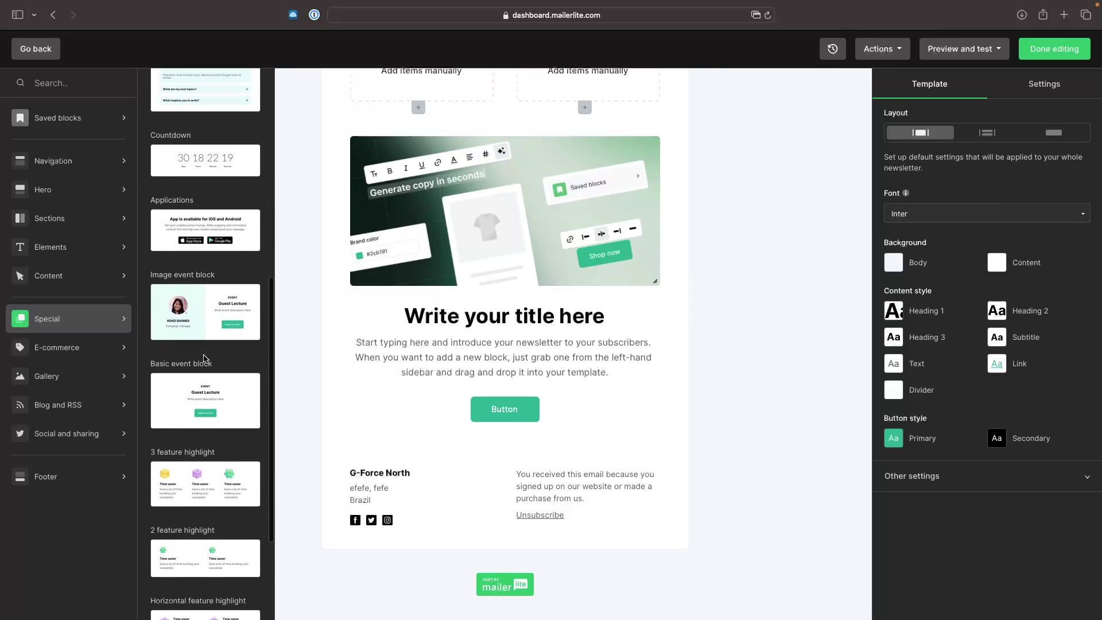
scroll(203, 358, down, 3)
click(92, 349)
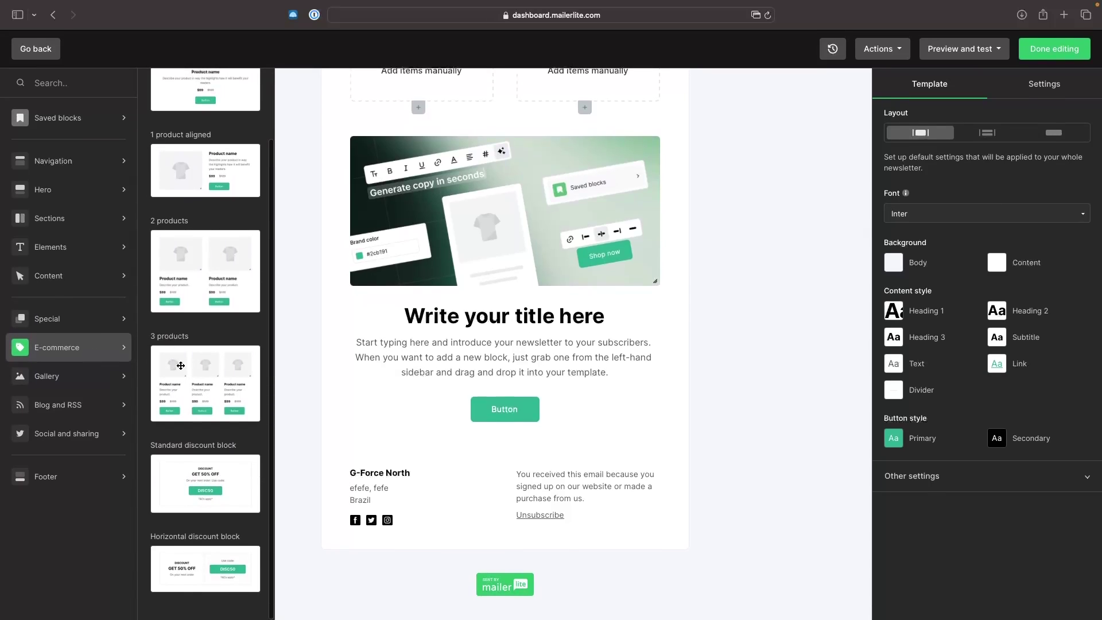
Step: Select the hero image in the email
scroll(197, 368, up, 3)
scroll(196, 368, up, 5)
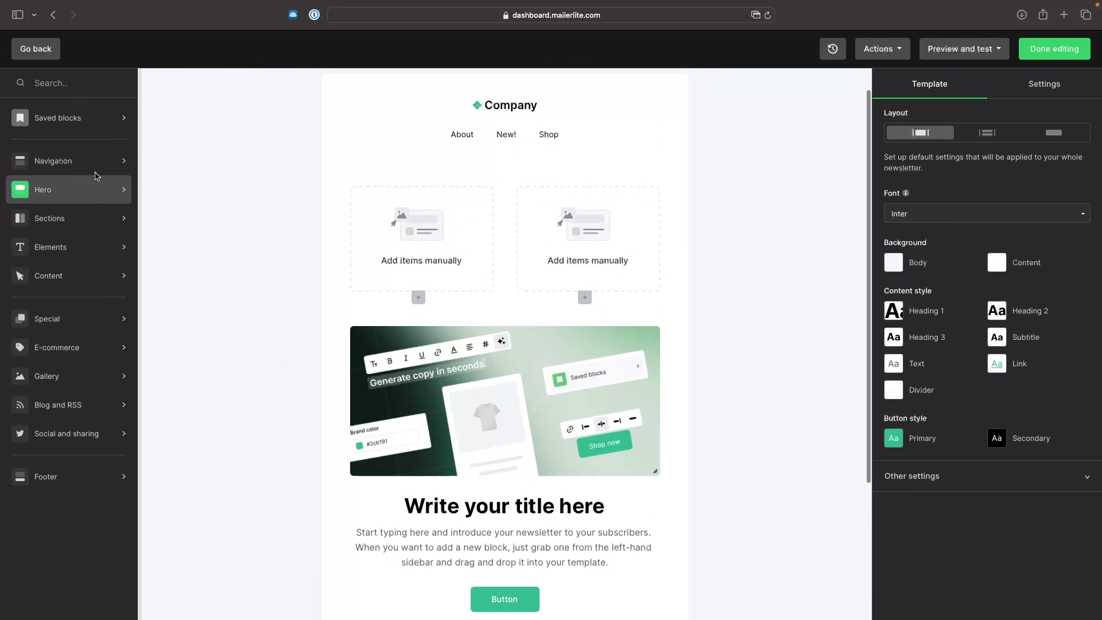
click(491, 426)
scroll(491, 425, down, 2)
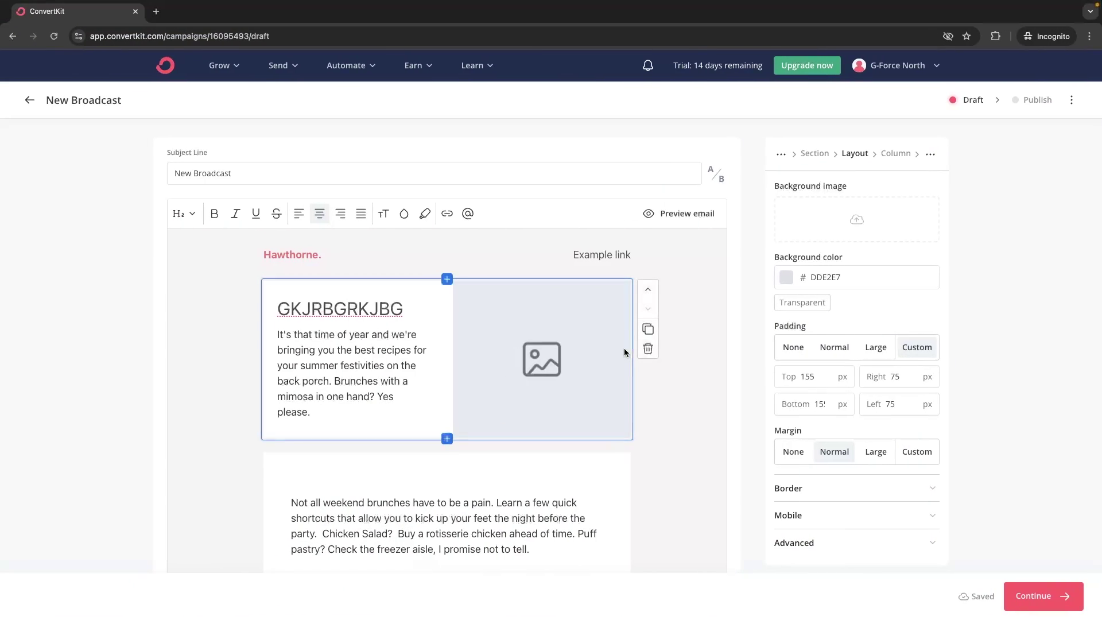
Step: Leave the New Broadcast draft and return to the ConvertKit dashboard
scroll(625, 347, down, 2)
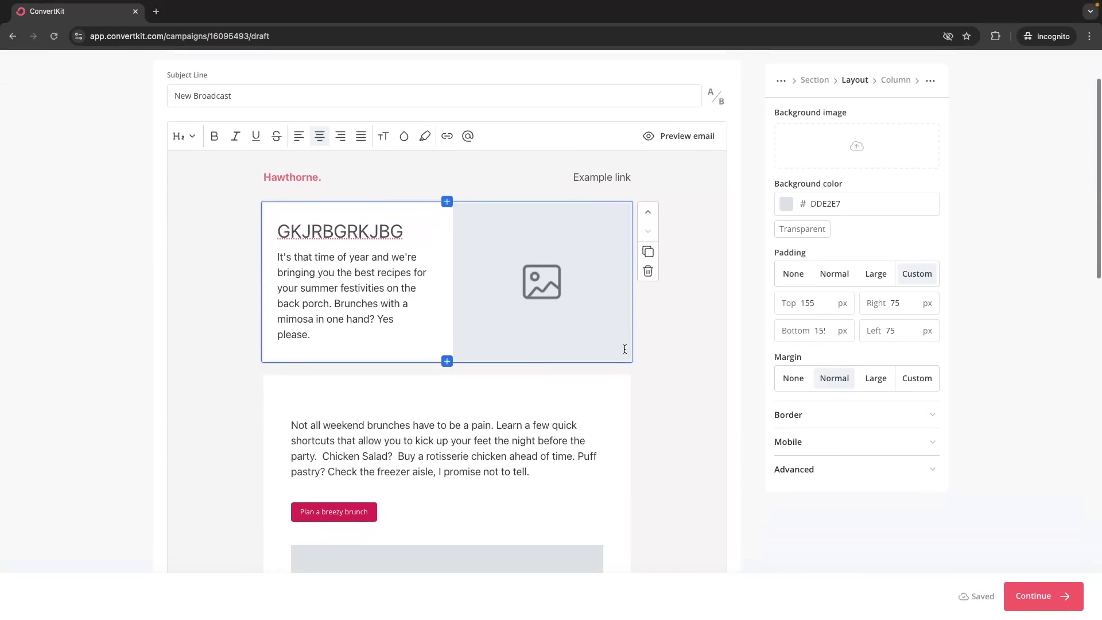
scroll(624, 349, down, 2)
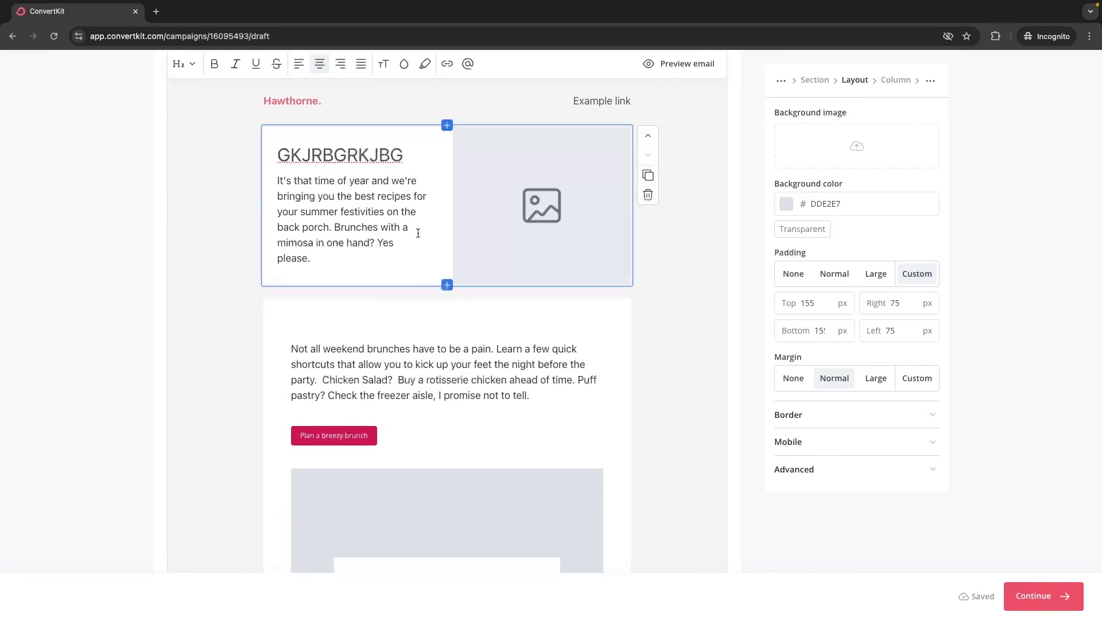
scroll(417, 233, up, 4)
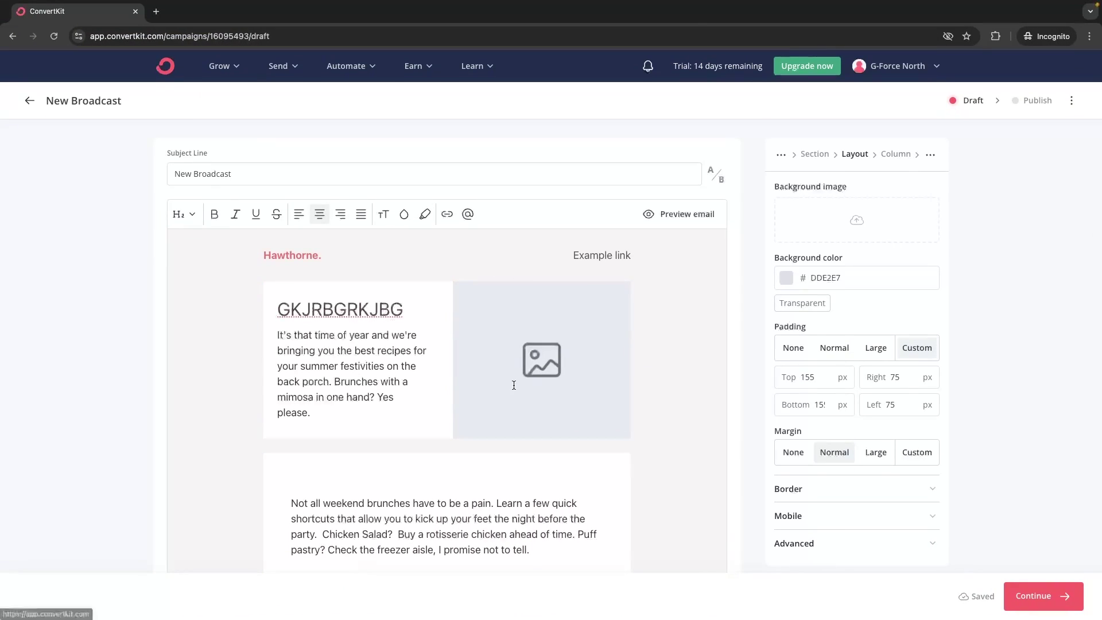
click(165, 69)
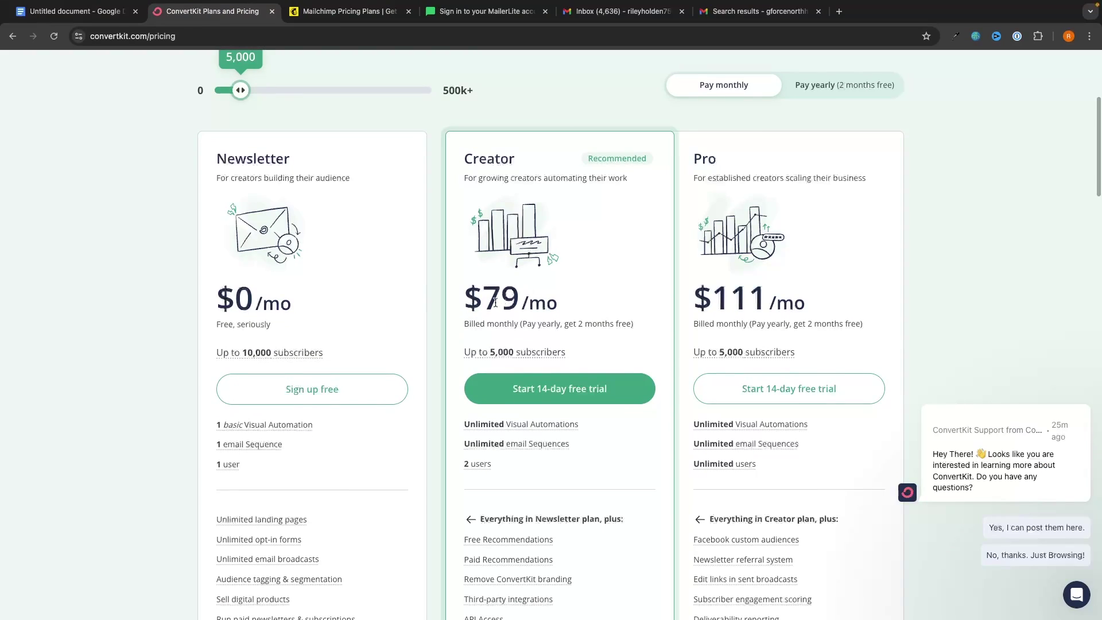
Step: Compare the Creator plan's $79/mo price with MailerLite's pricing, then return to the dashboard
drag(460, 313, 579, 312)
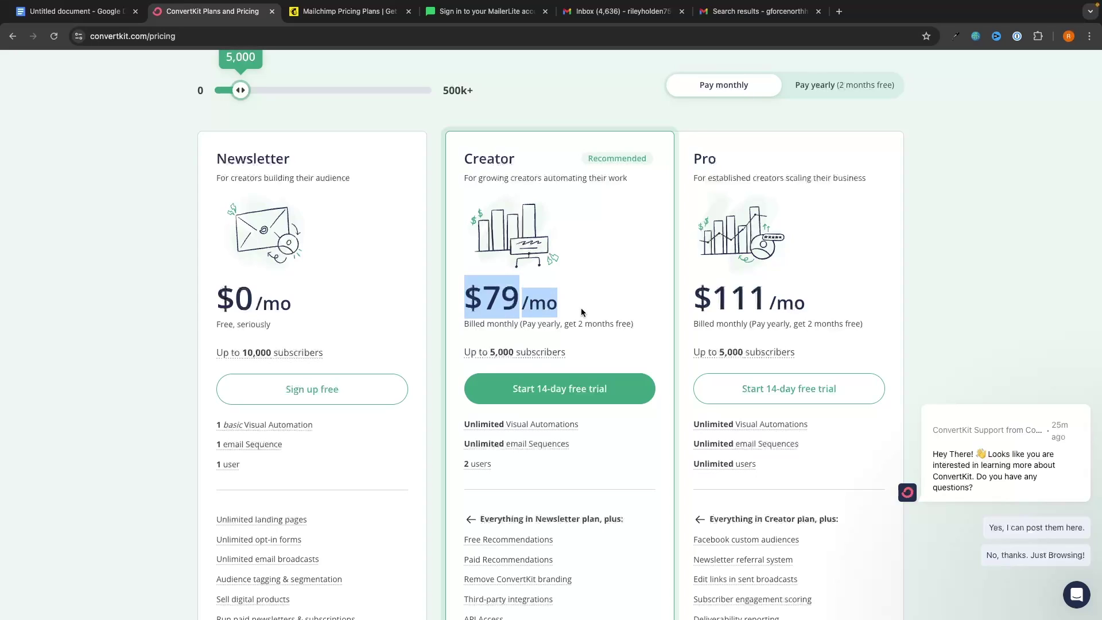
key(super+4)
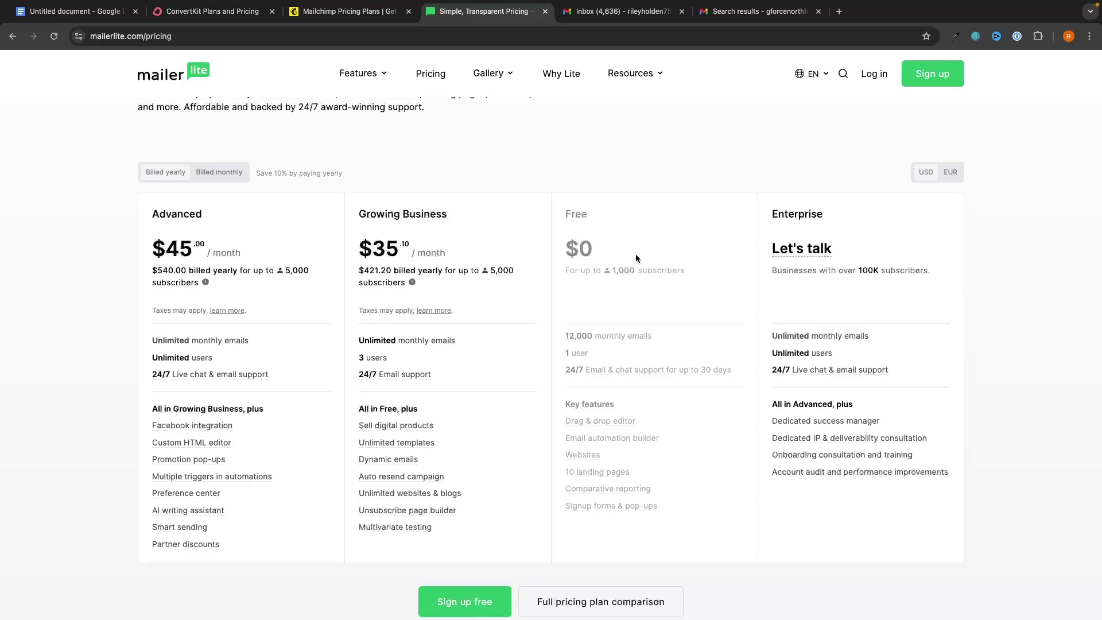
key(super+grave)
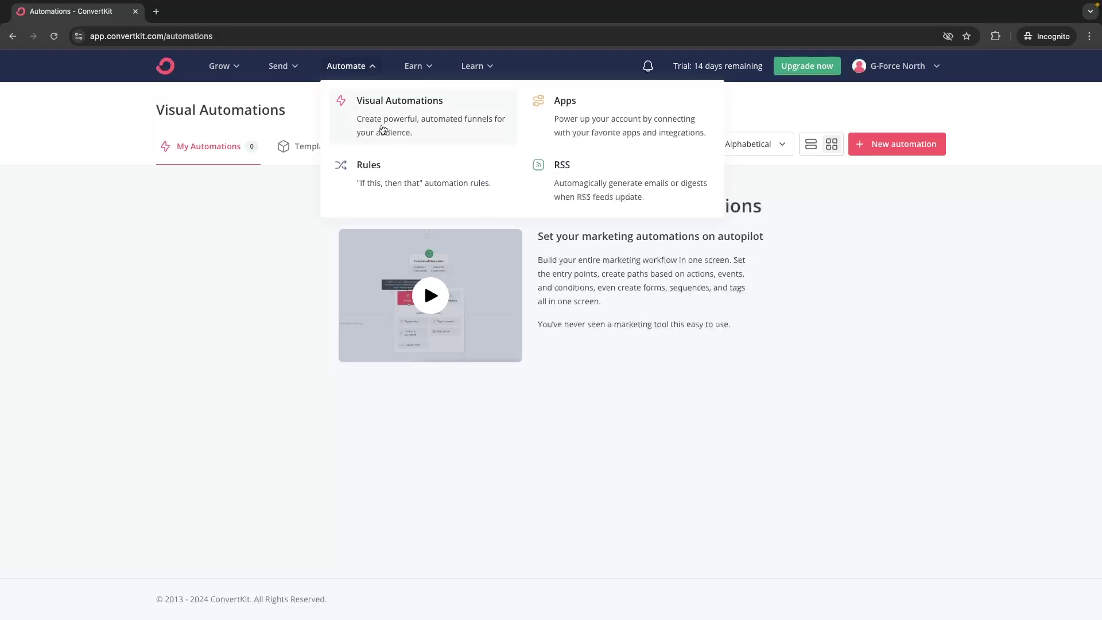
Step: Show the automation Templates tab and scroll through cards like Release a new album
click(872, 151)
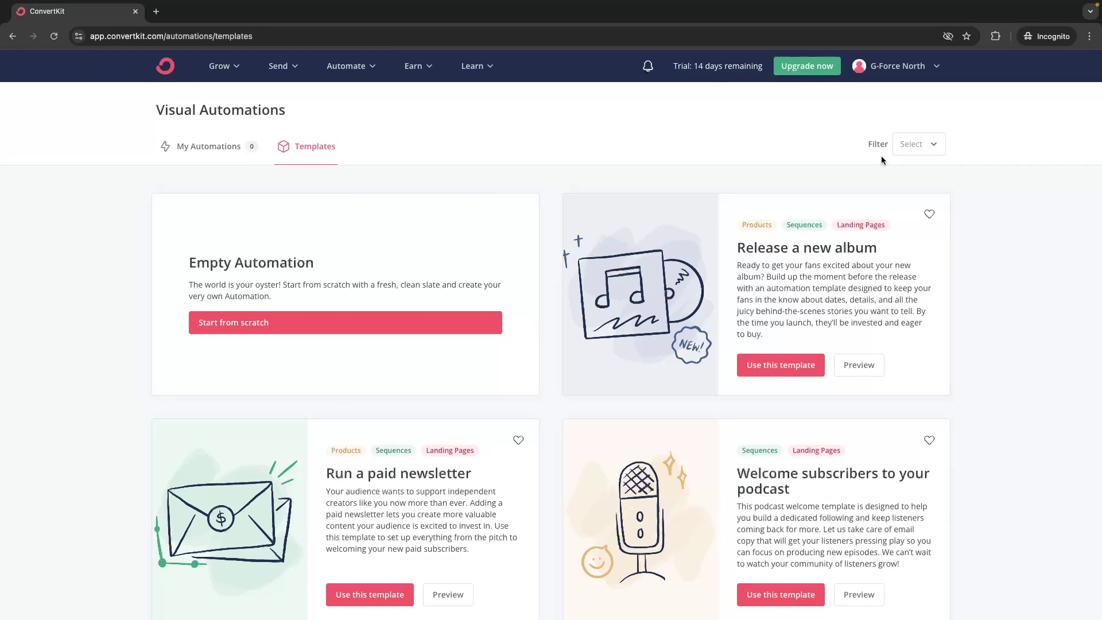
scroll(880, 156, down, 2)
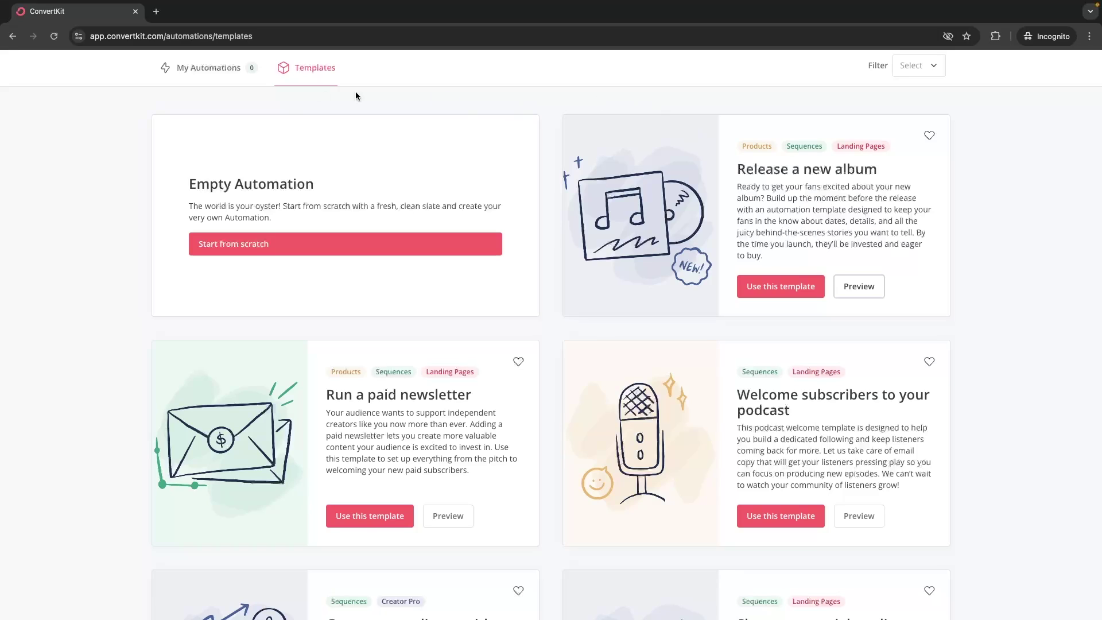
Step: Preview the Release a new album flow through its listener/non-listener branches, then close it
click(856, 294)
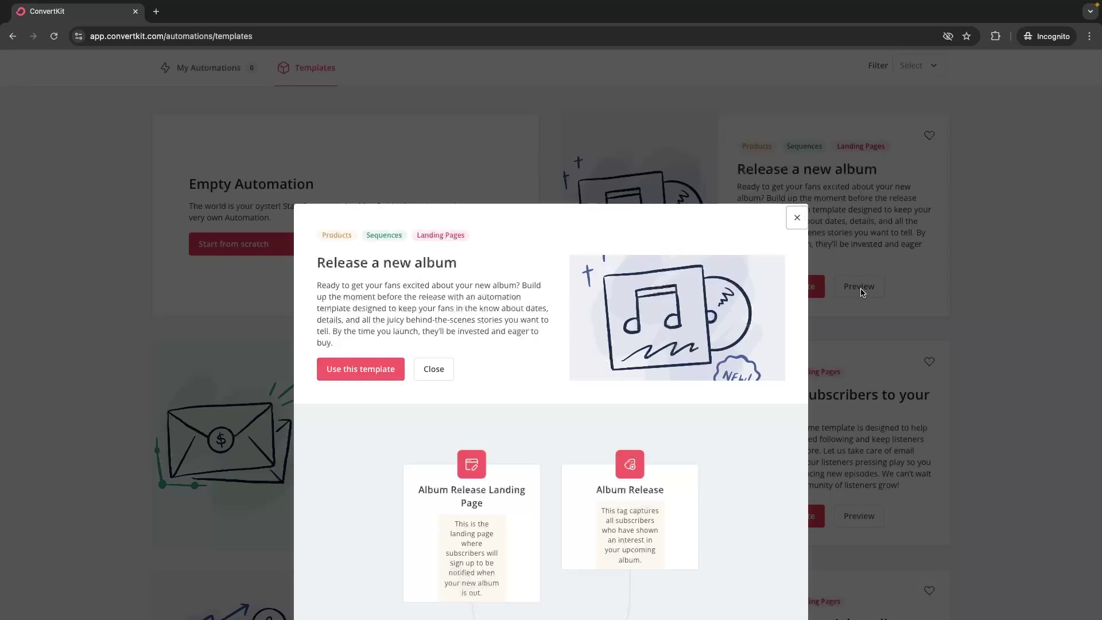
scroll(783, 305, down, 1)
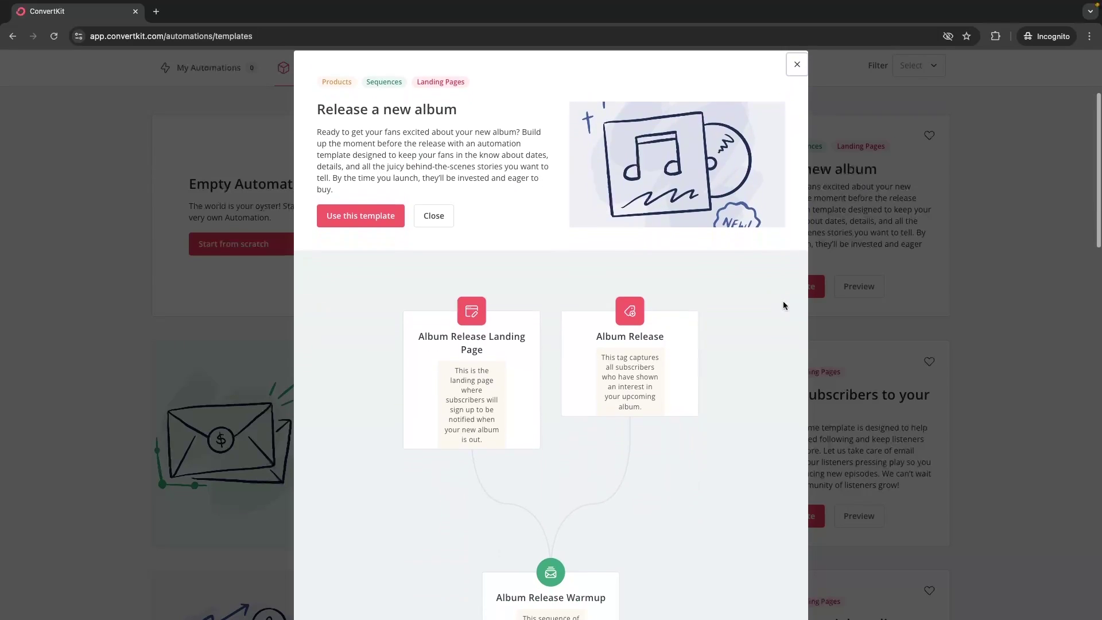
scroll(357, 102, down, 1)
scroll(357, 102, up, 1)
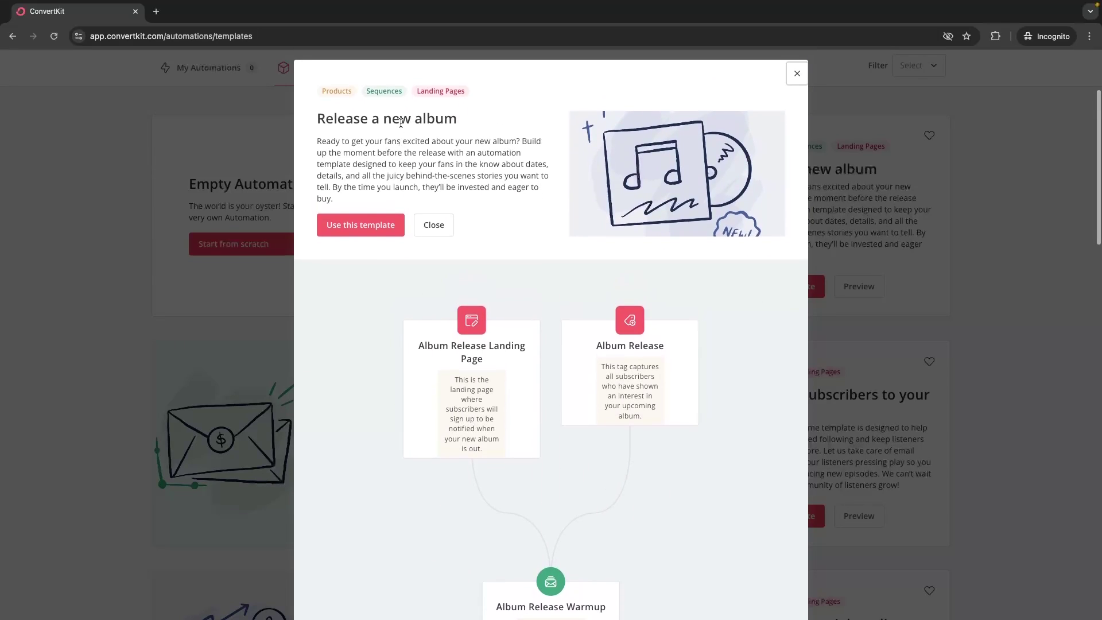
scroll(570, 181, down, 2)
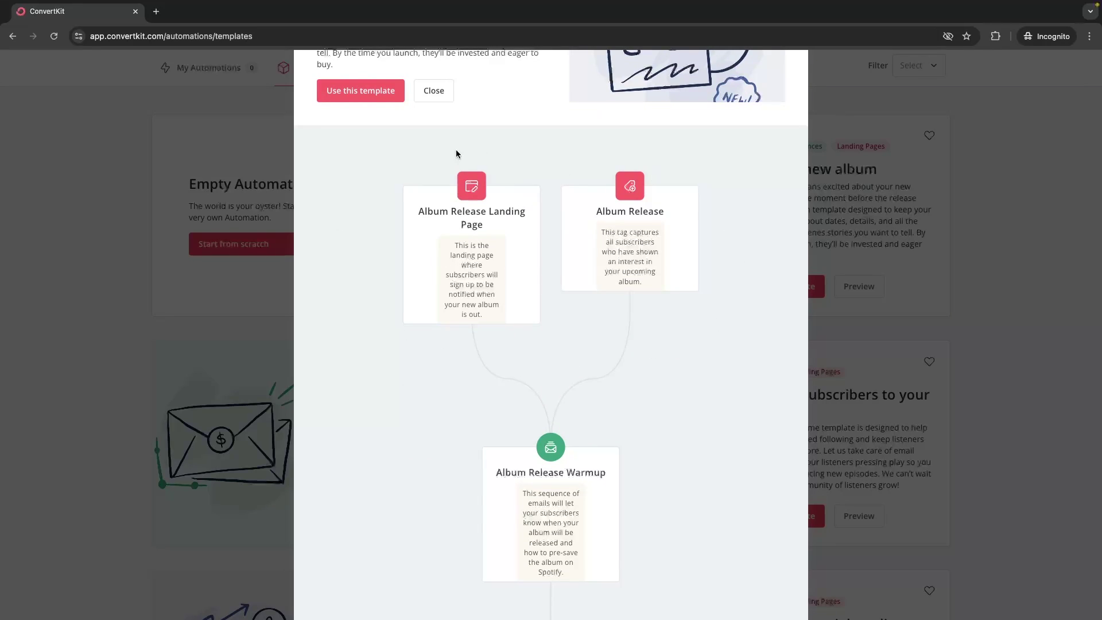
scroll(527, 316, down, 1)
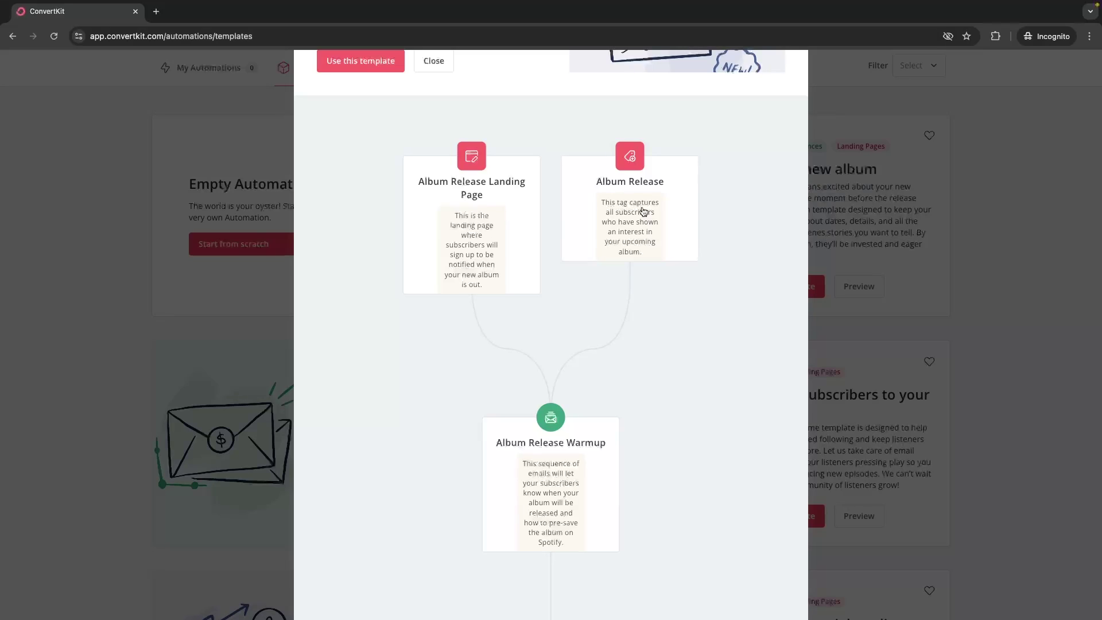
scroll(654, 229, down, 3)
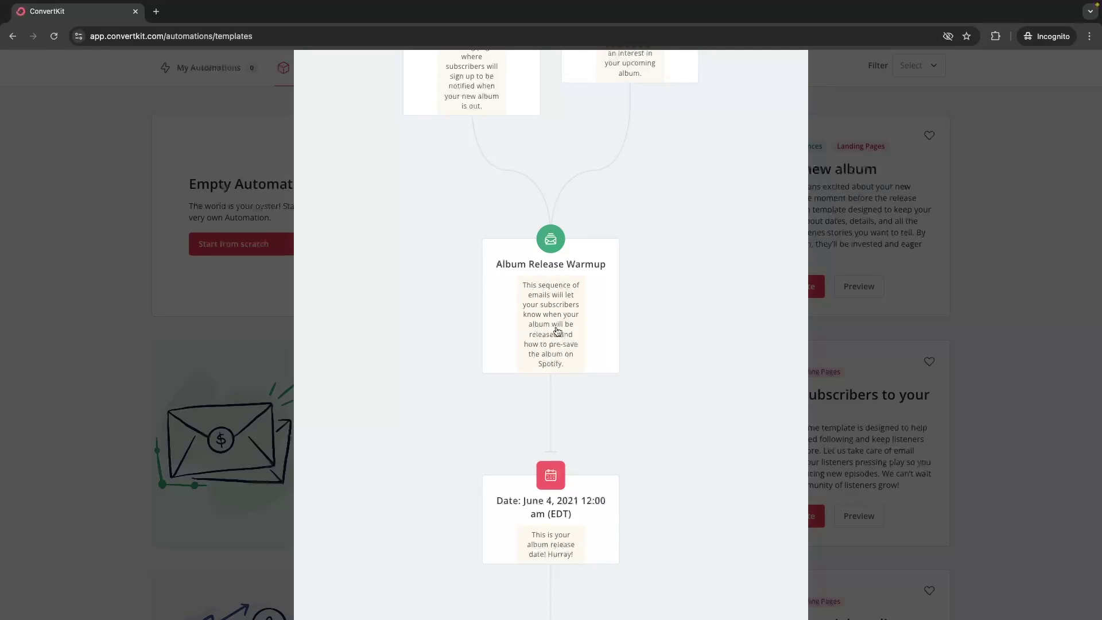
scroll(568, 329, down, 1)
scroll(568, 329, down, 3)
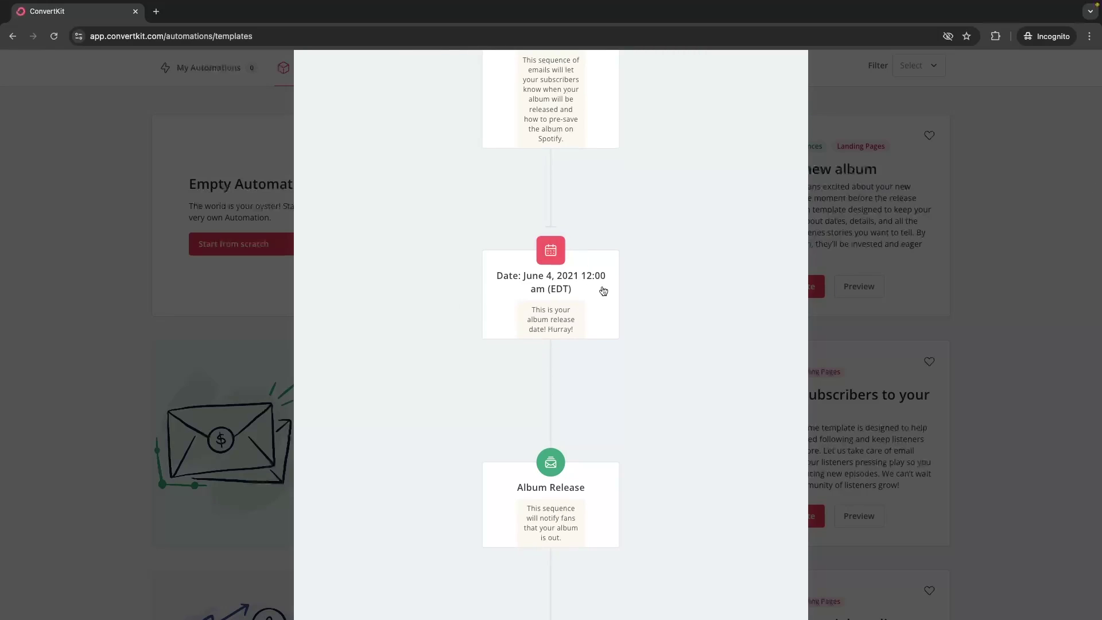
scroll(610, 311, down, 2)
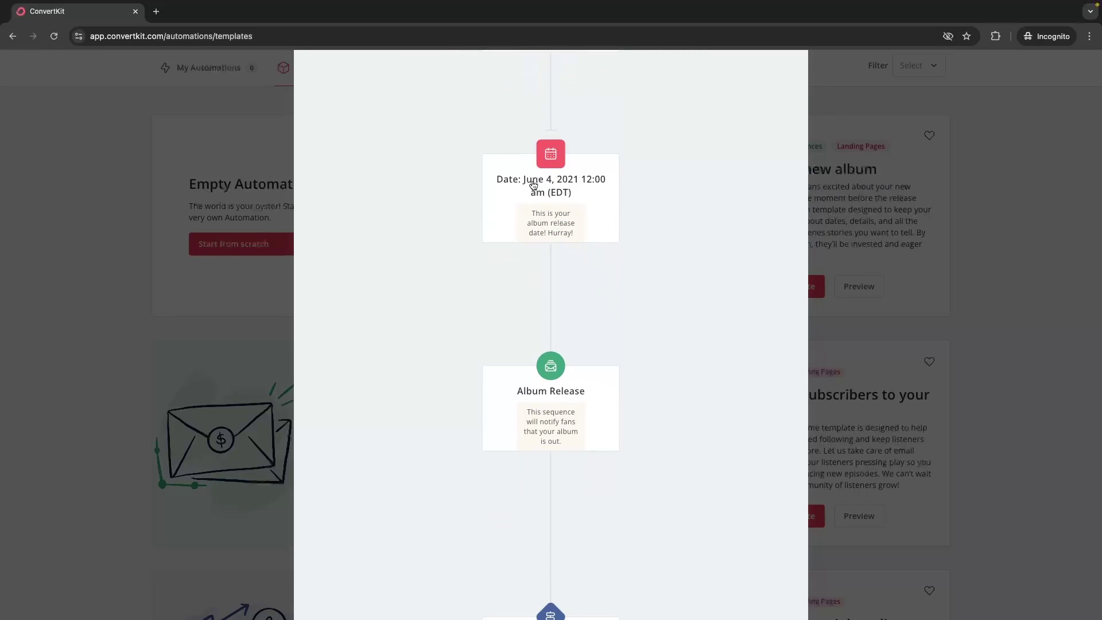
scroll(524, 356, down, 1)
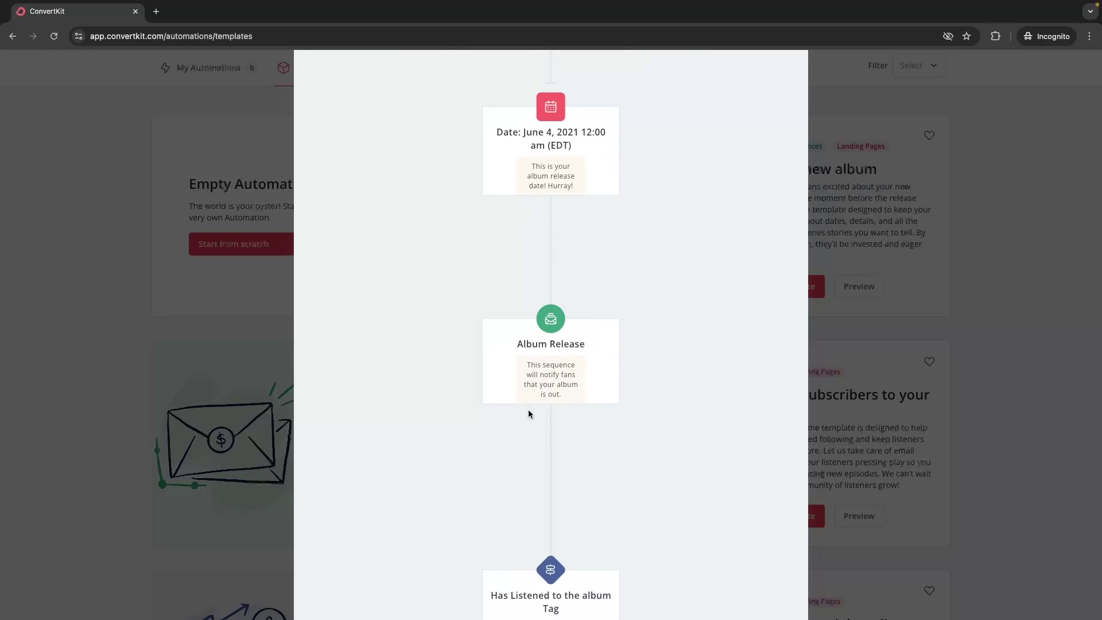
scroll(583, 363, down, 4)
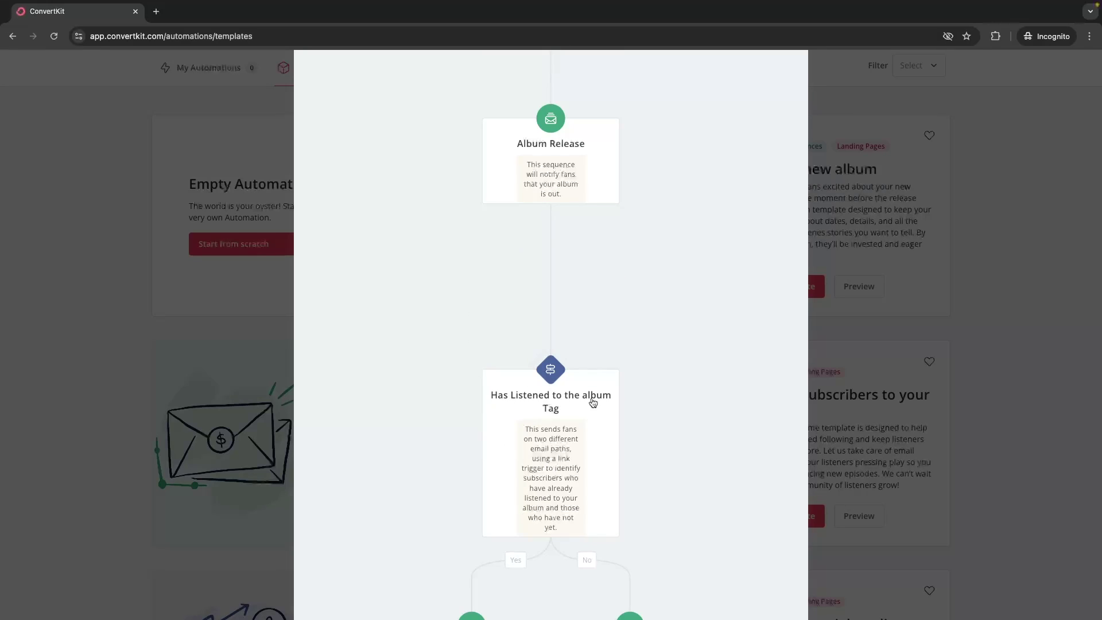
scroll(574, 399, down, 1)
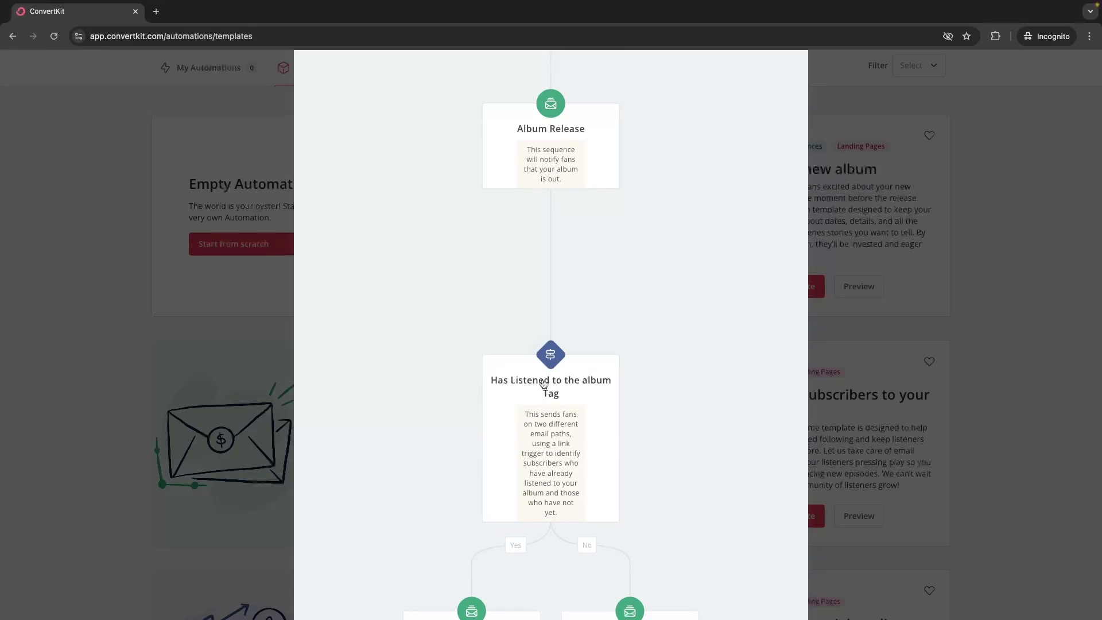
scroll(730, 180, up, 10)
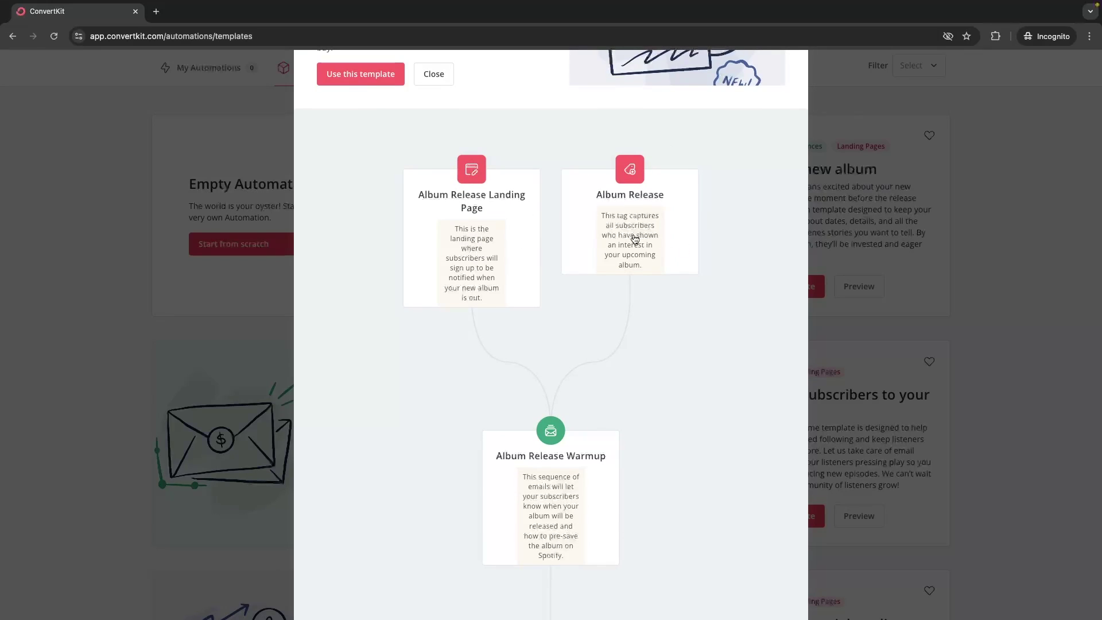
scroll(624, 221, up, 1)
scroll(676, 221, down, 15)
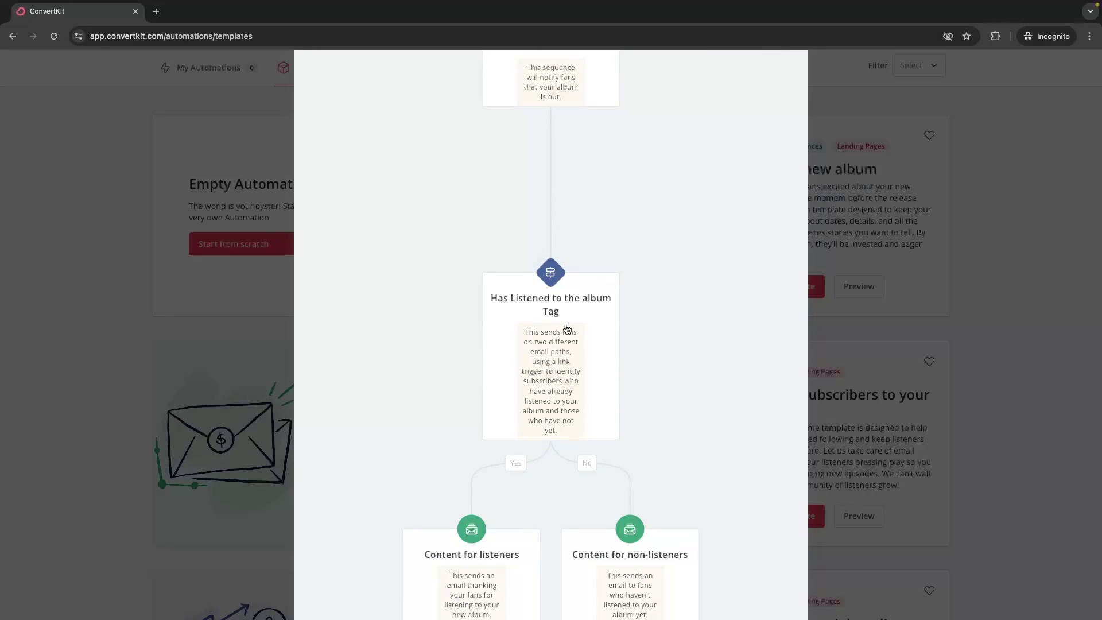
scroll(567, 329, up, 15)
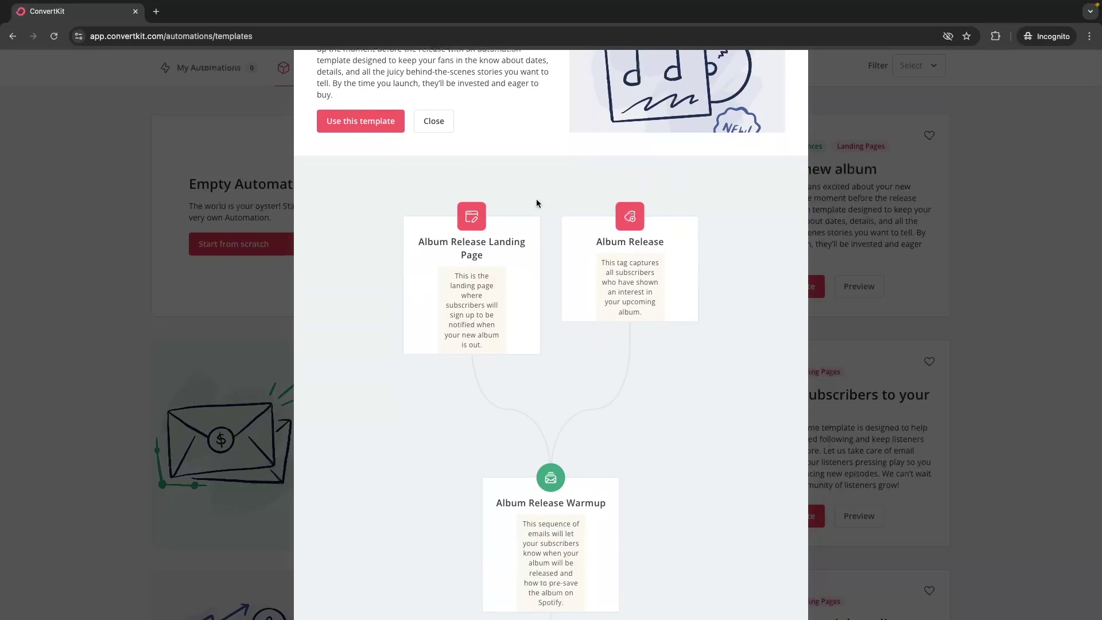
scroll(563, 362, down, 15)
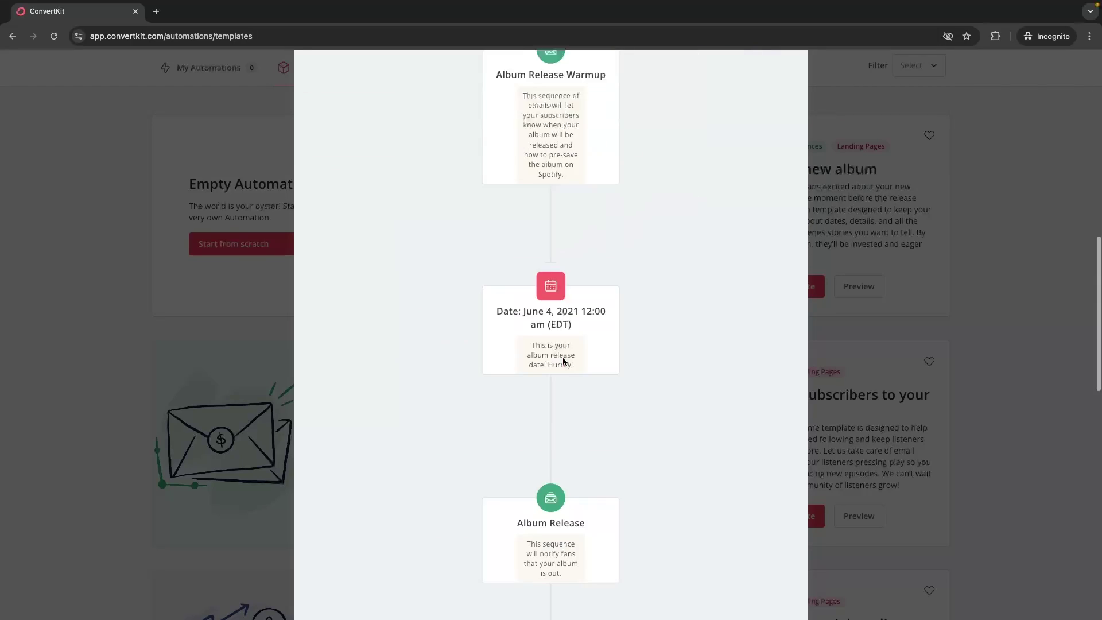
click(815, 207)
scroll(814, 207, down, 3)
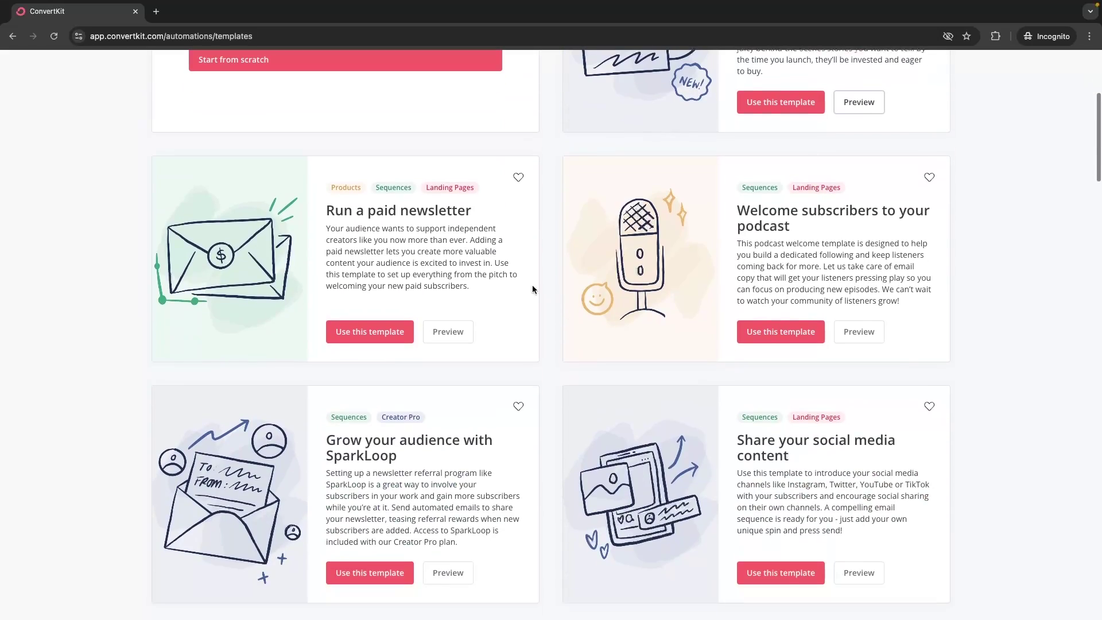
click(456, 332)
scroll(620, 373, down, 3)
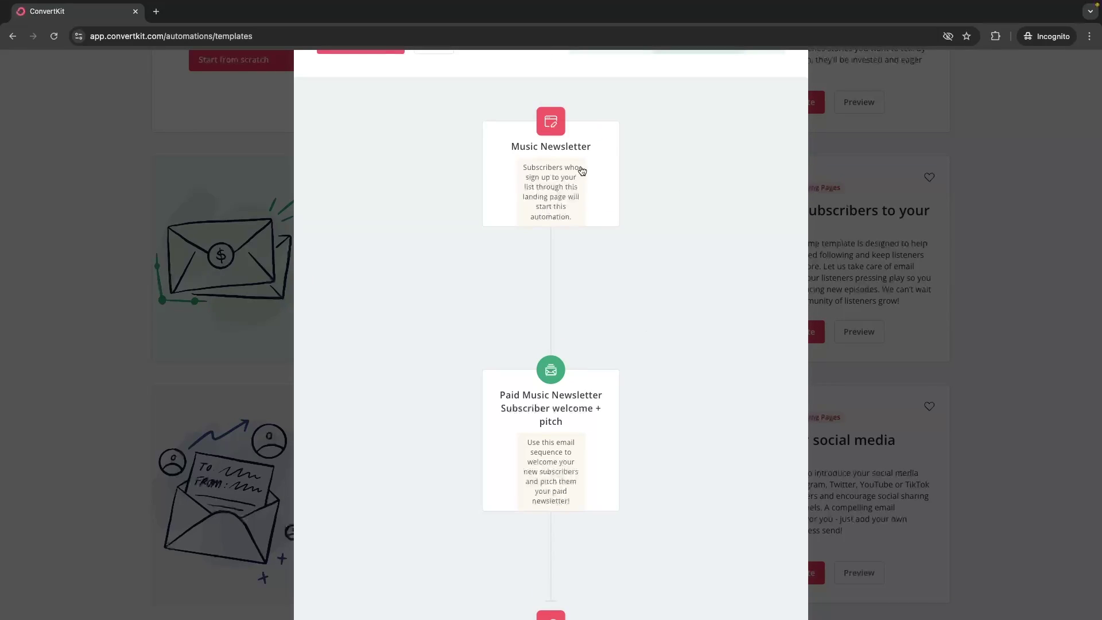
scroll(549, 207, down, 2)
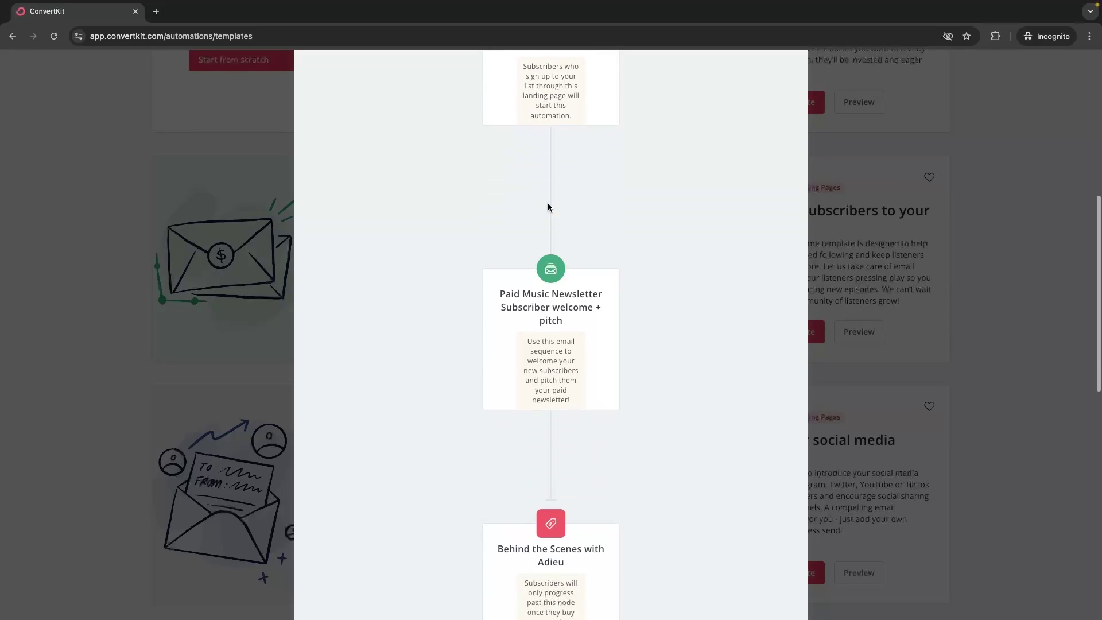
scroll(548, 207, down, 1)
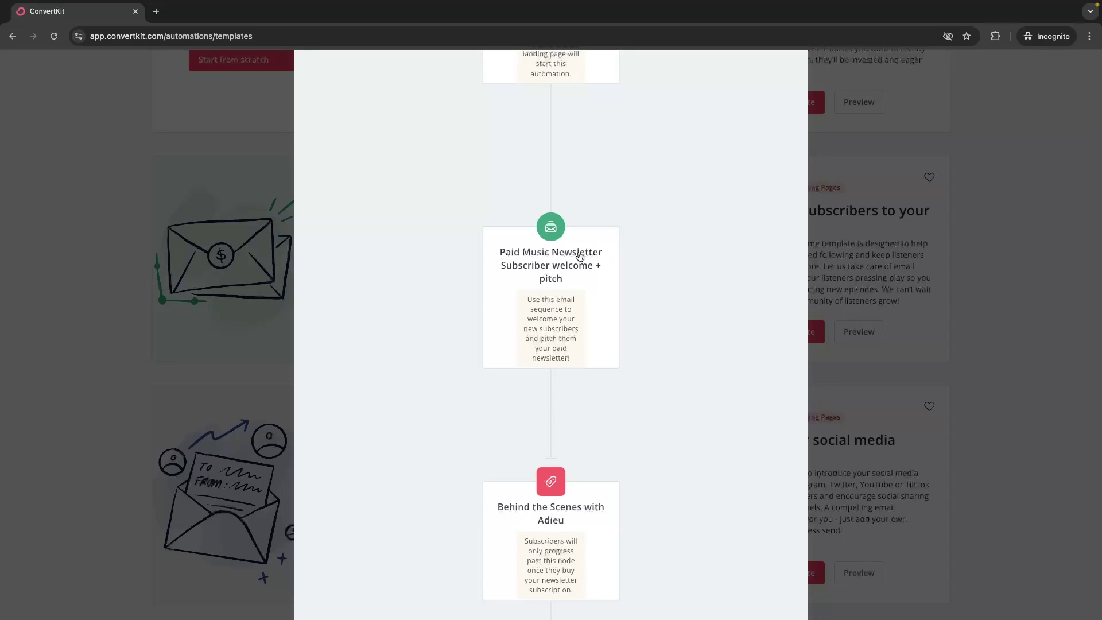
scroll(573, 256, down, 3)
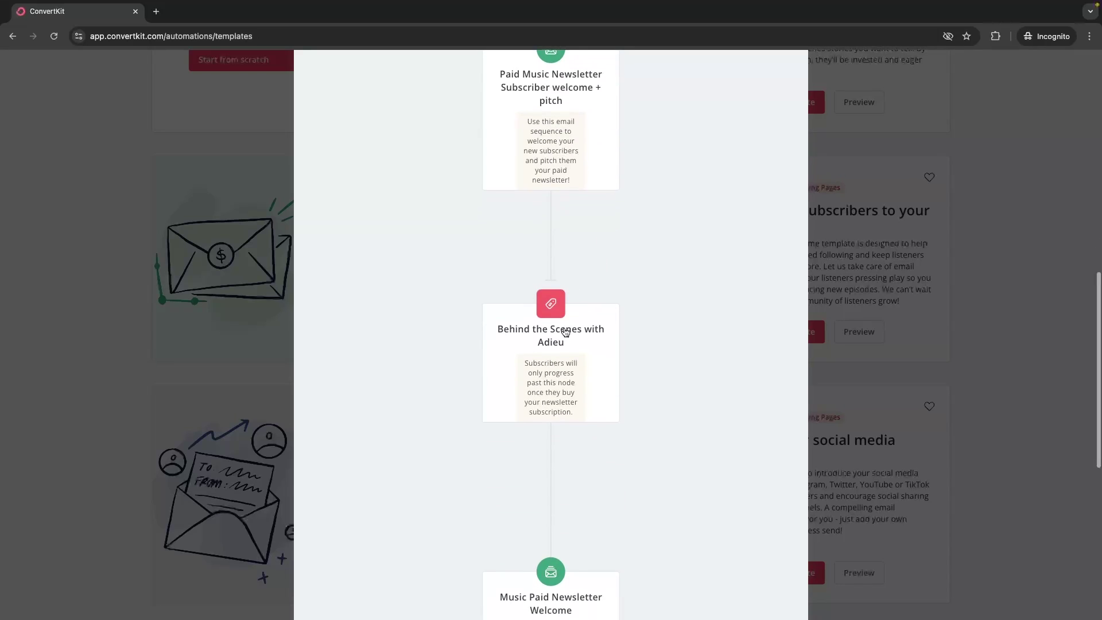
scroll(551, 327, down, 3)
scroll(600, 382, down, 1)
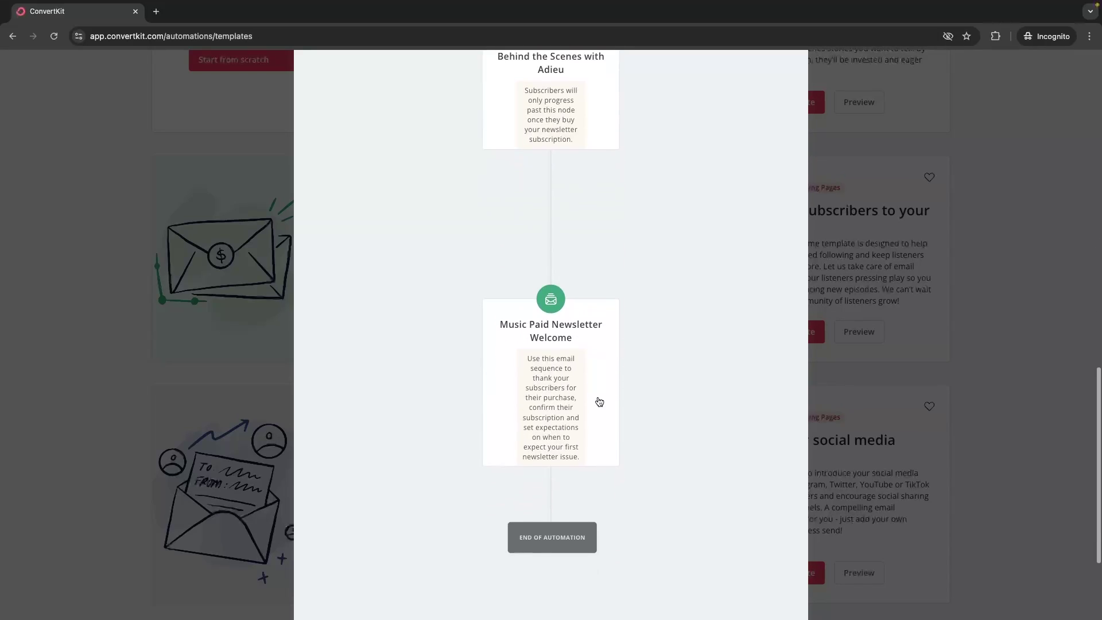
scroll(599, 401, down, 2)
scroll(858, 407, down, 2)
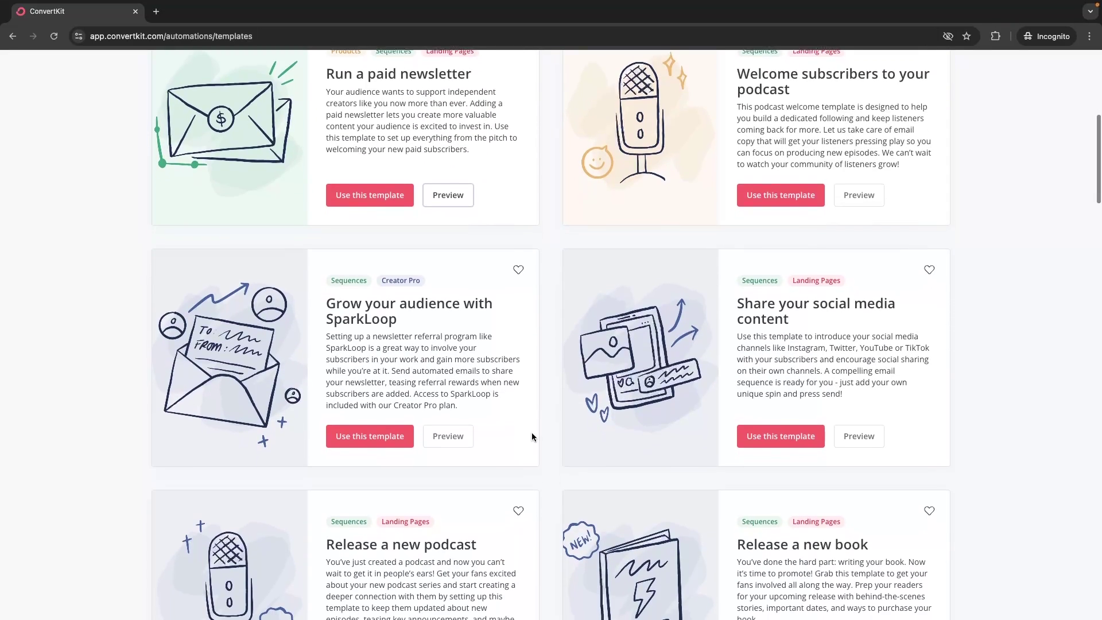
scroll(531, 432, up, 7)
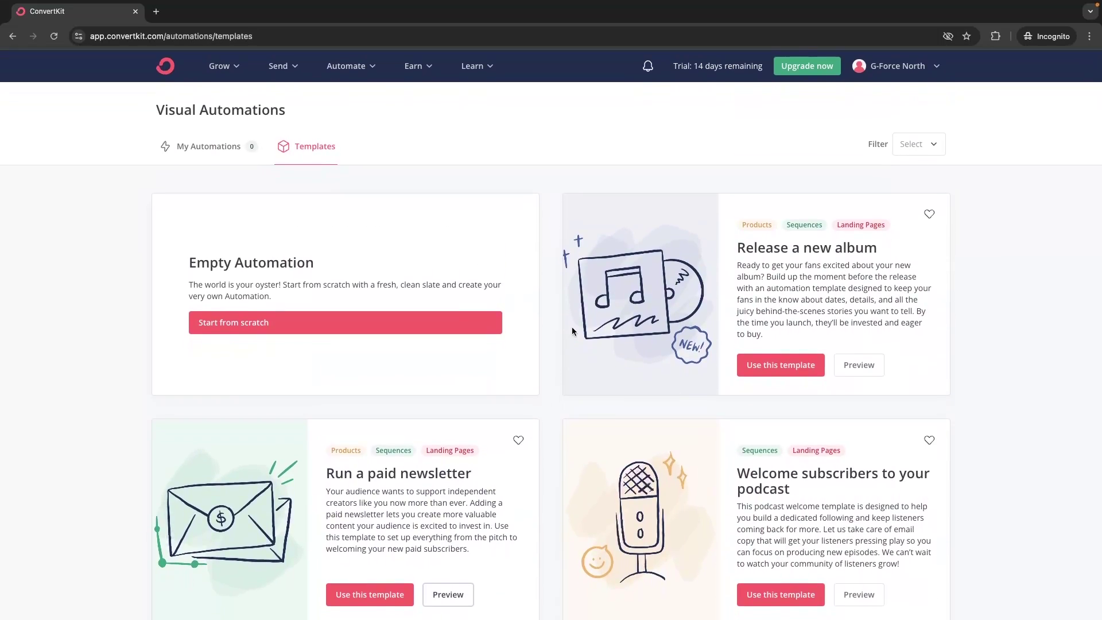
scroll(701, 384, down, 2)
scroll(701, 384, down, 1)
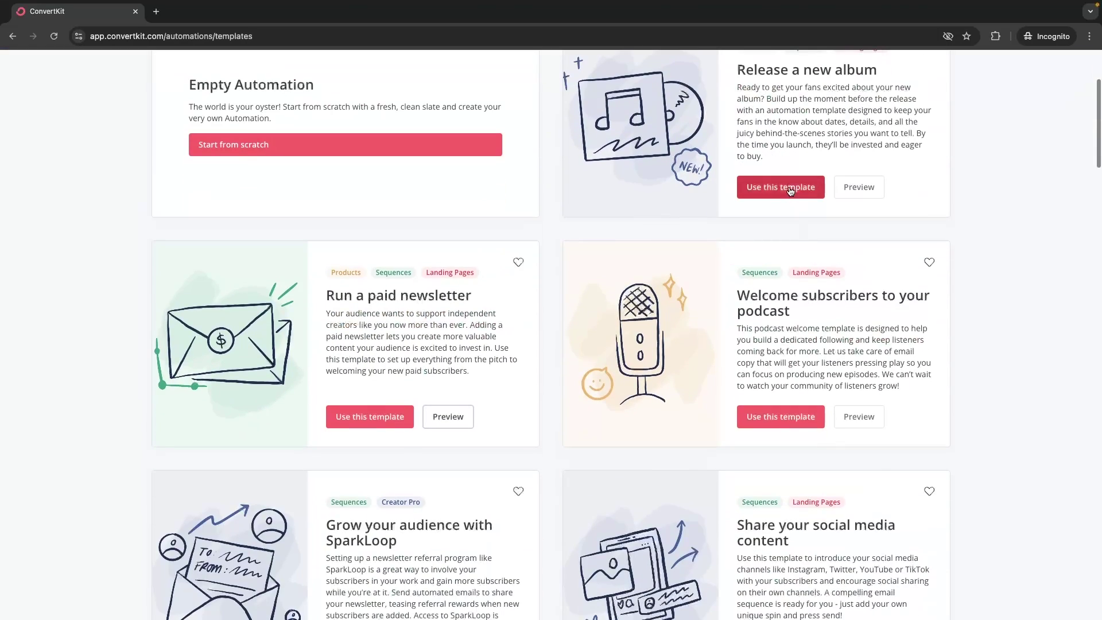
Step: Start an empty automation from scratch triggered when a subscriber joins any form
click(296, 153)
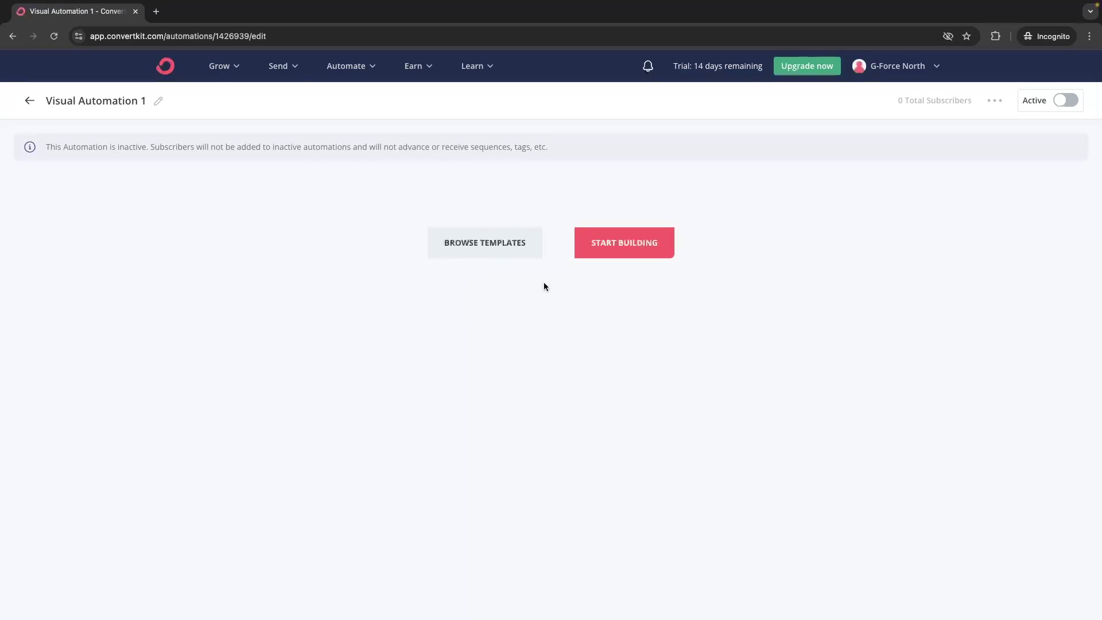
click(622, 246)
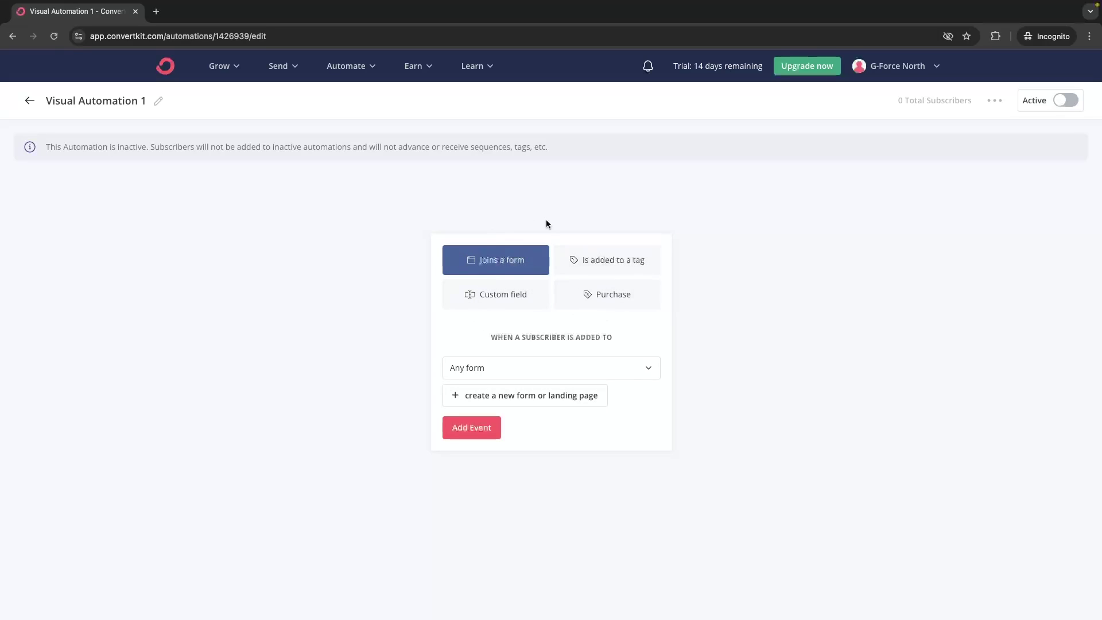
click(471, 427)
Step: Try an Email sequence step, cancel it, and return to the automations list
click(548, 339)
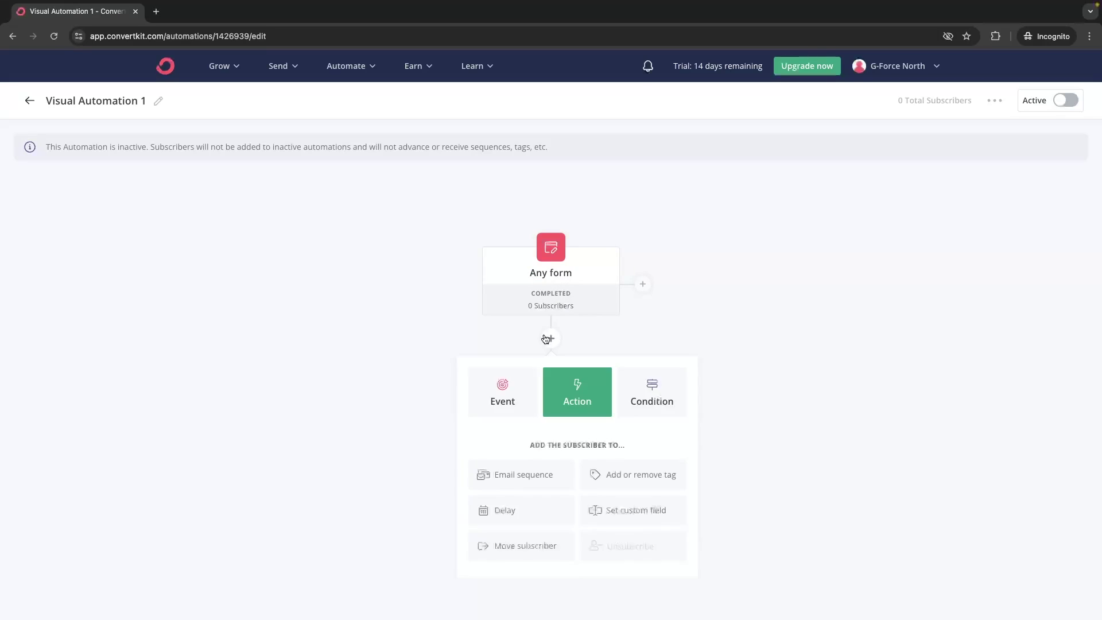
scroll(562, 442, down, 1)
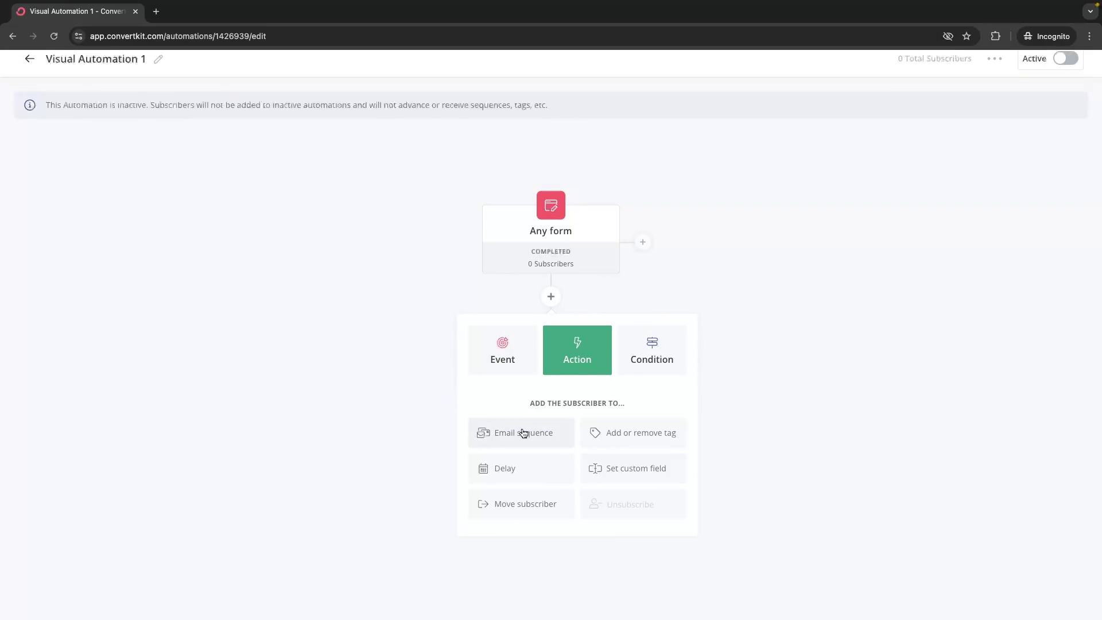
click(522, 433)
click(570, 431)
click(706, 418)
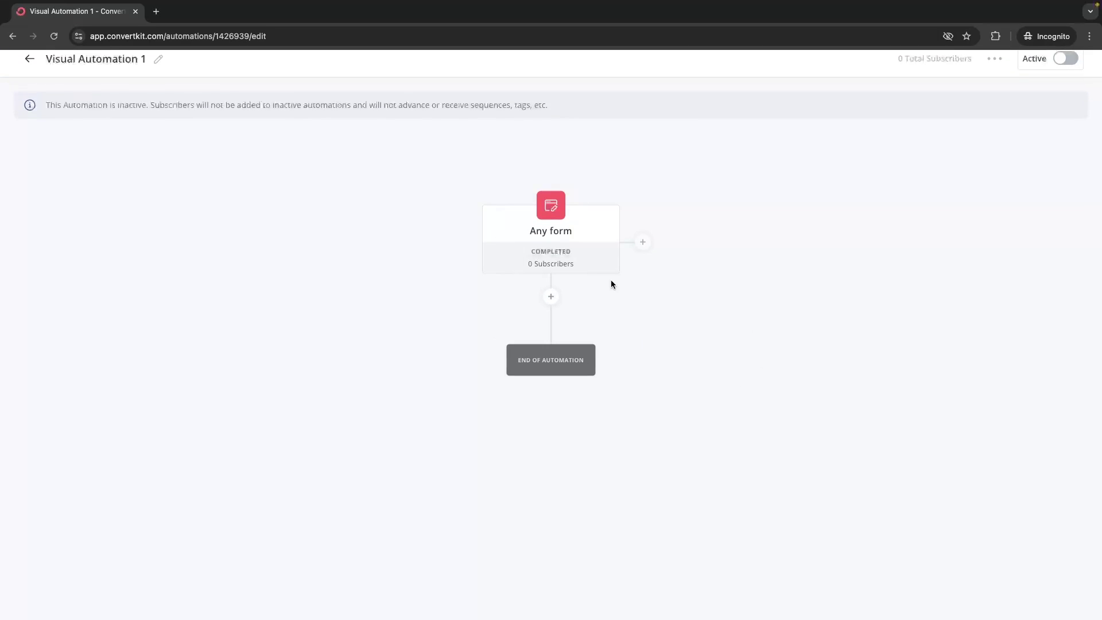
click(30, 58)
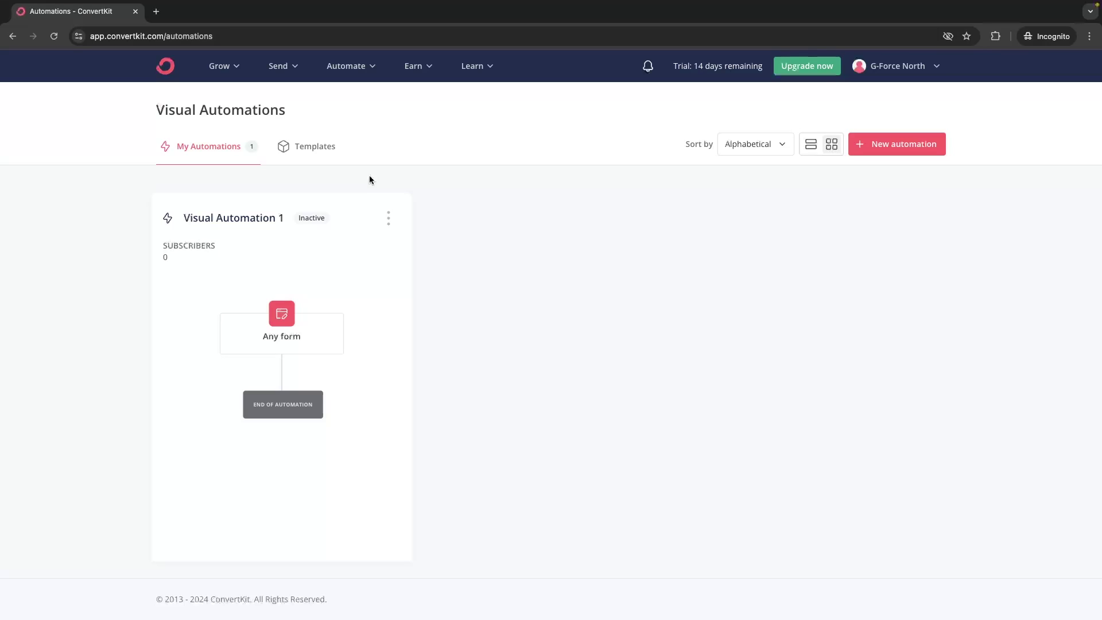
Step: In MailerLite's template chooser, preview the New promotion automation diagram and close it
key(ctrl+Right)
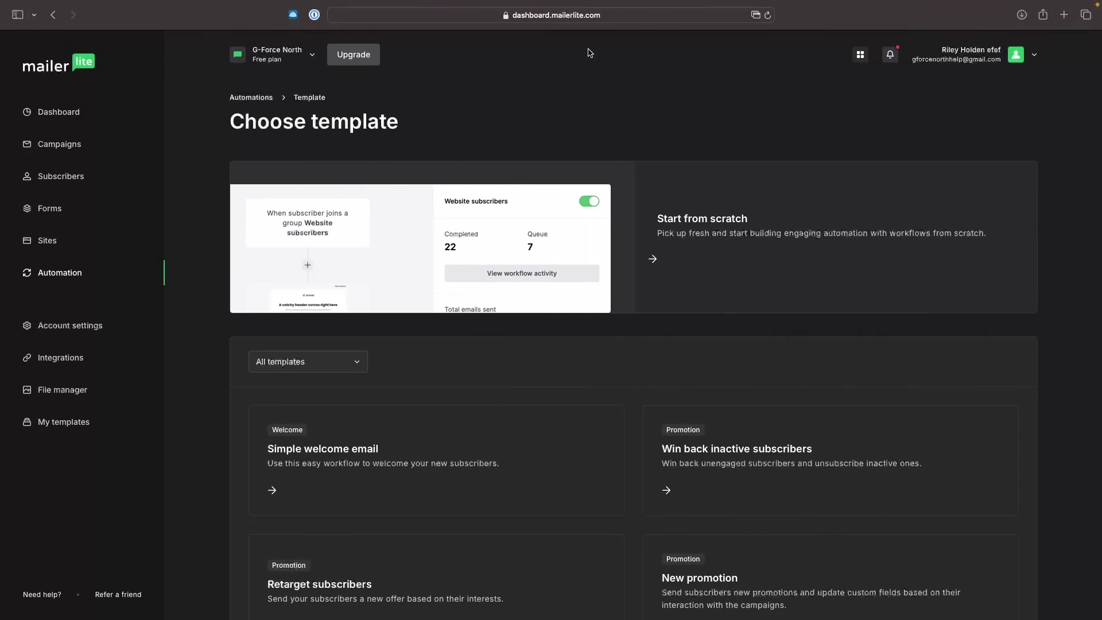
scroll(600, 119, down, 5)
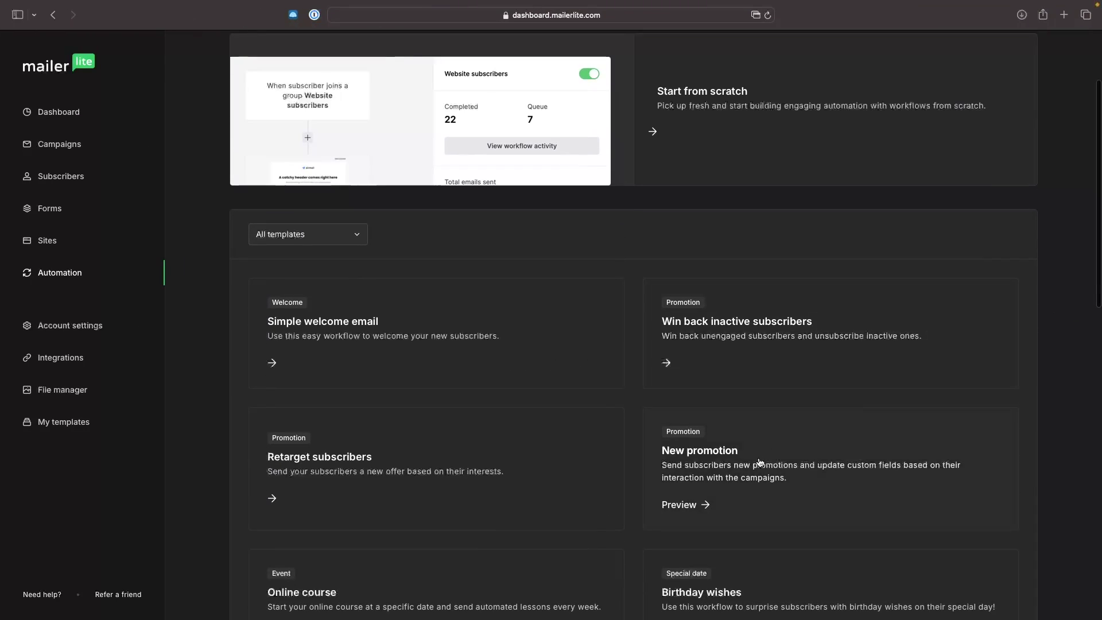
click(712, 415)
scroll(495, 291, down, 10)
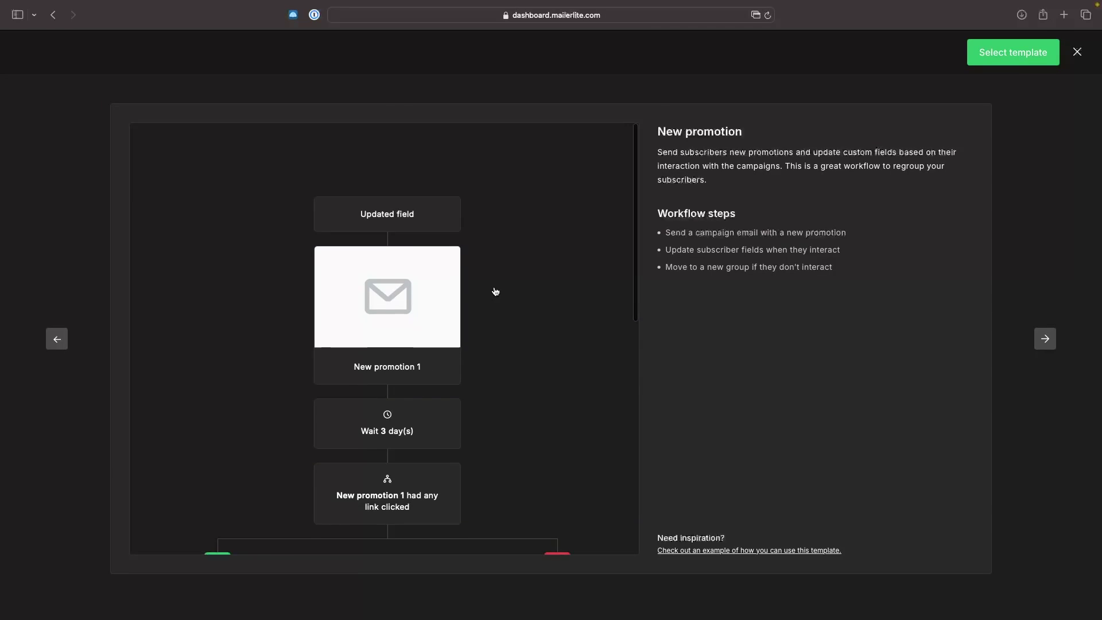
scroll(484, 278, left, 3)
scroll(485, 278, right, 5)
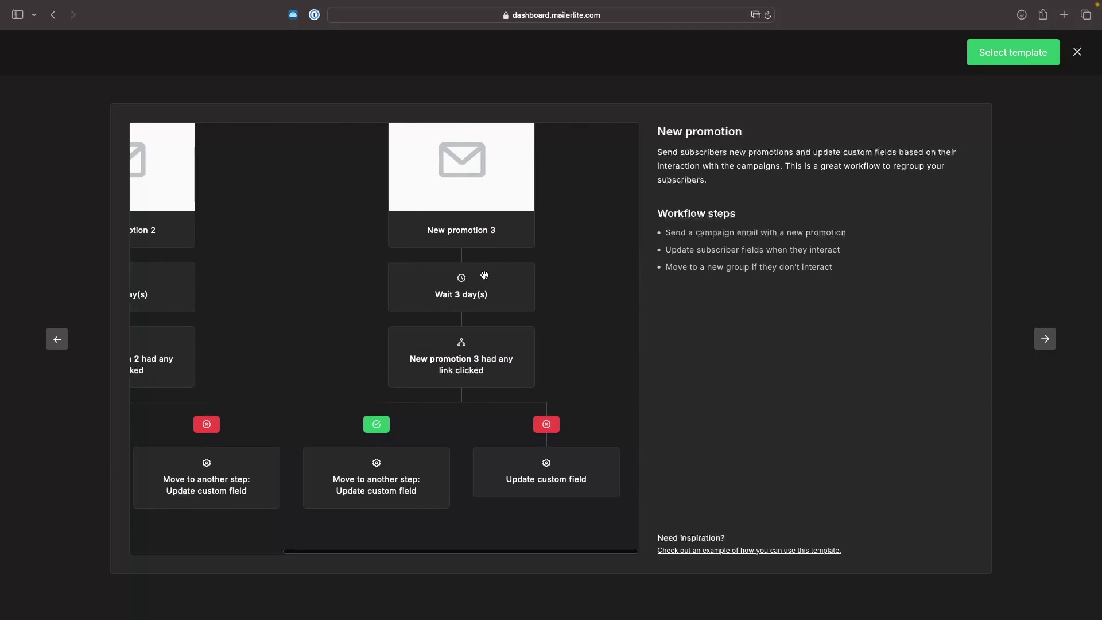
scroll(485, 278, up, 5)
click(1081, 58)
Step: Preview the Birthday wishes template workflow and close it
scroll(814, 336, down, 1)
click(683, 381)
scroll(584, 303, down, 2)
scroll(585, 304, up, 2)
click(1077, 52)
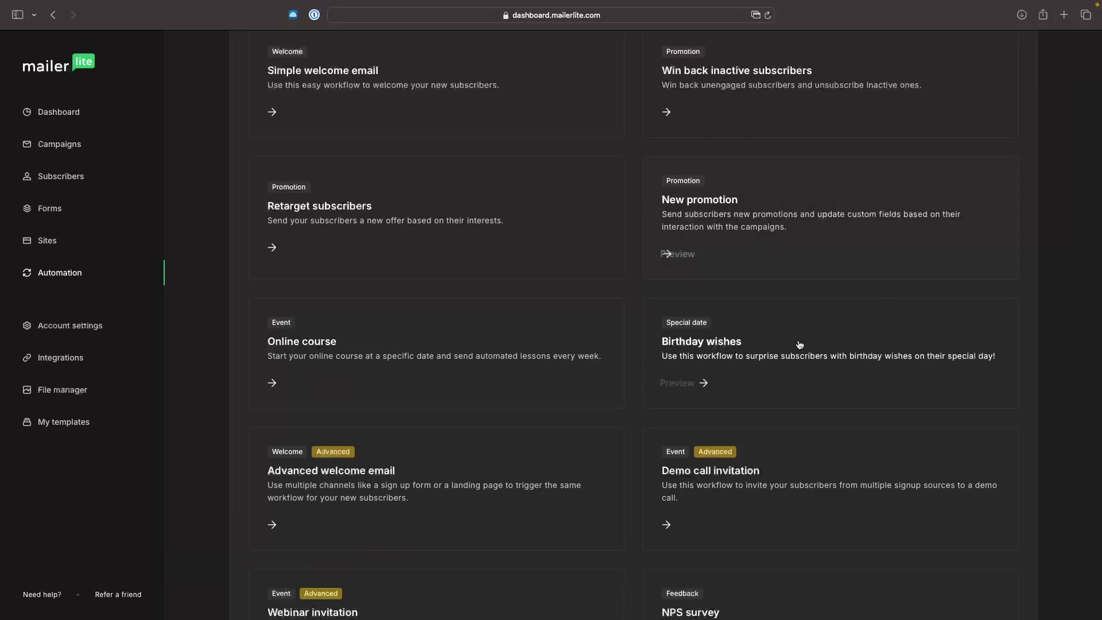
Step: Preview the Advanced welcome email template and scroll through its workflow steps
scroll(696, 357, down, 3)
click(594, 365)
scroll(595, 367, down, 2)
scroll(596, 366, down, 5)
scroll(596, 366, down, 5)
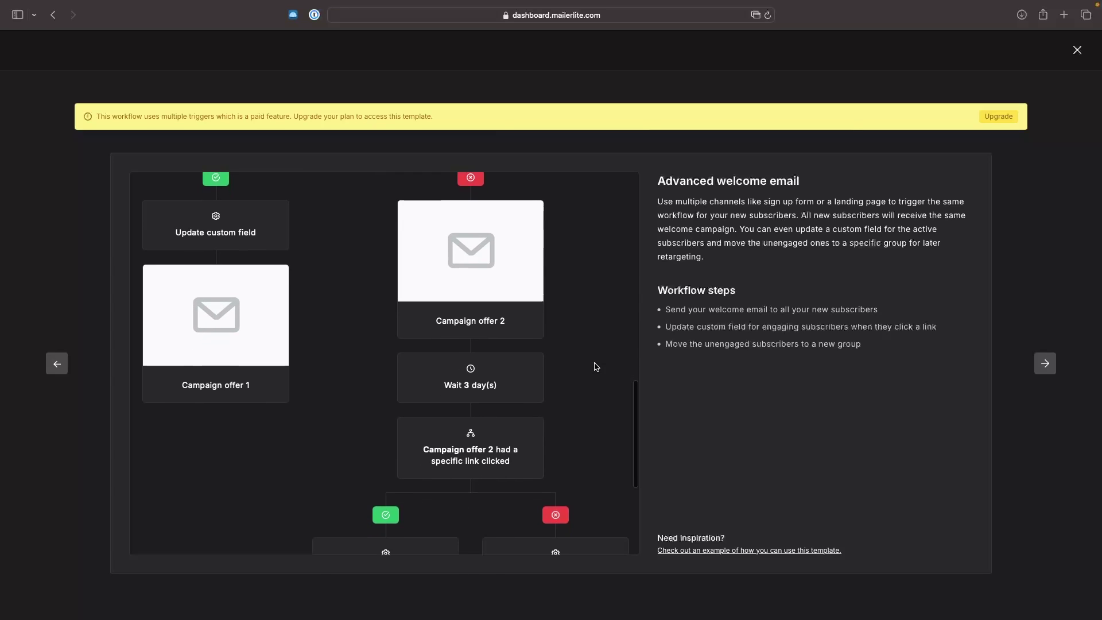